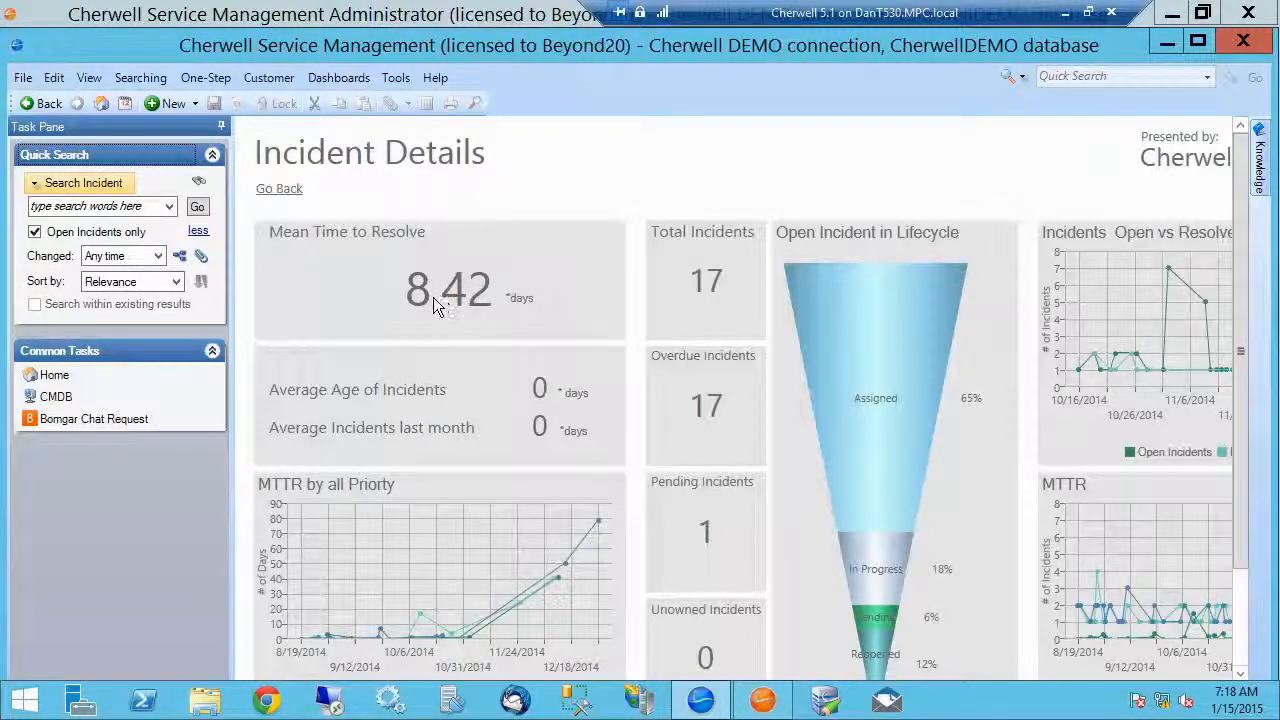
Step: Open the overdue incidents from the Incident Details dashboard and open the incident about being unable to print to the network printer
left_click(701, 284)
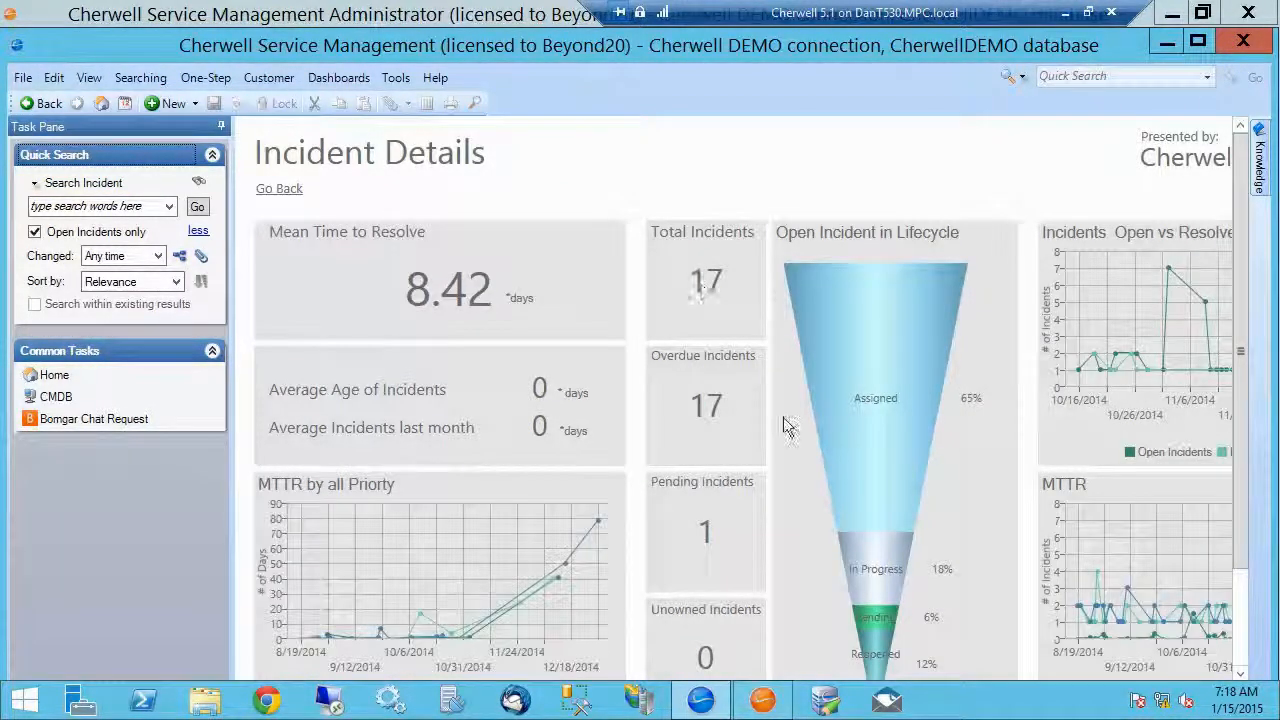
left_click(714, 424)
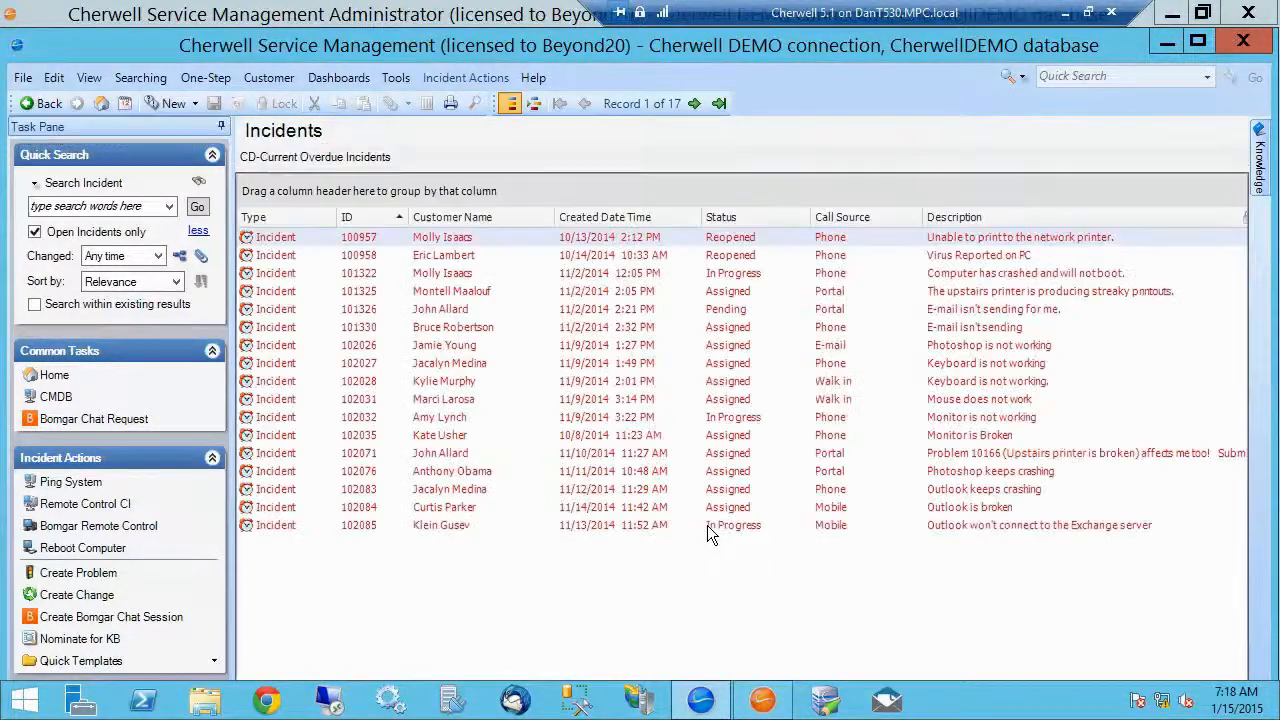
double_click(332, 240)
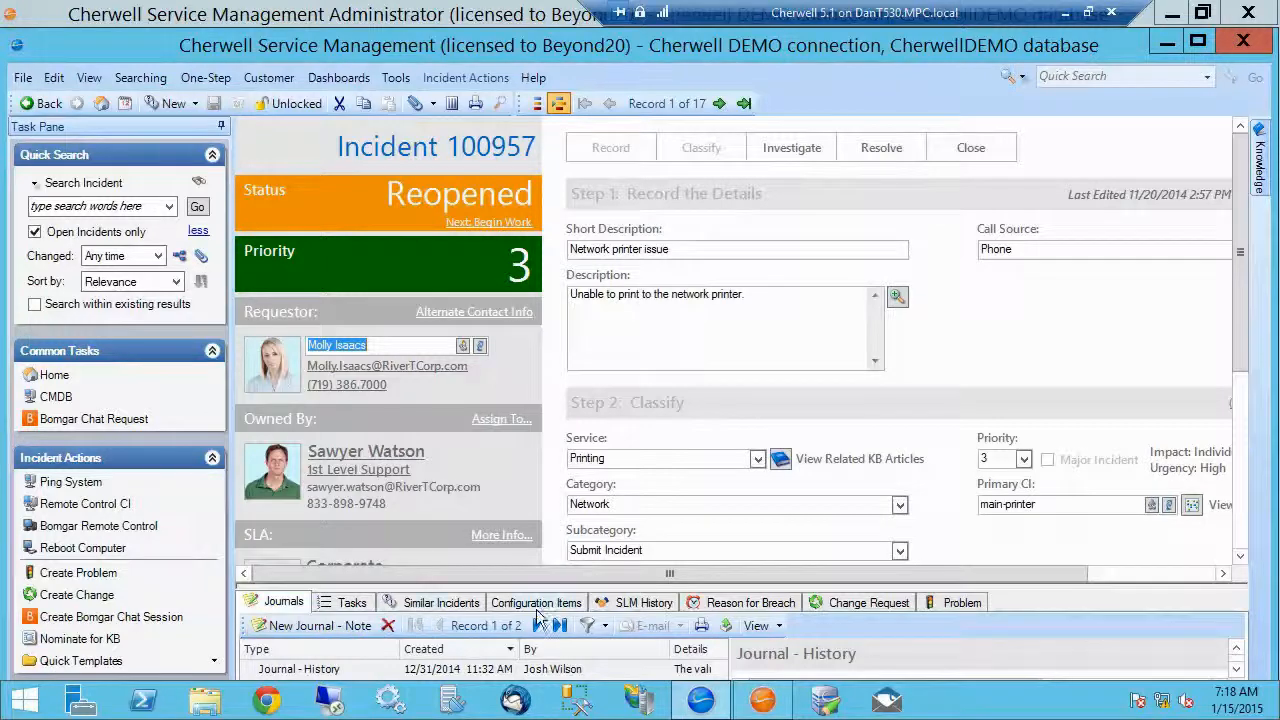
Step: Review the incident's related records, from Configuration Items, SLM History and Reason for Breach to Change Request, Problem and Journals
left_click(568, 609)
left_click(648, 604)
left_click(765, 604)
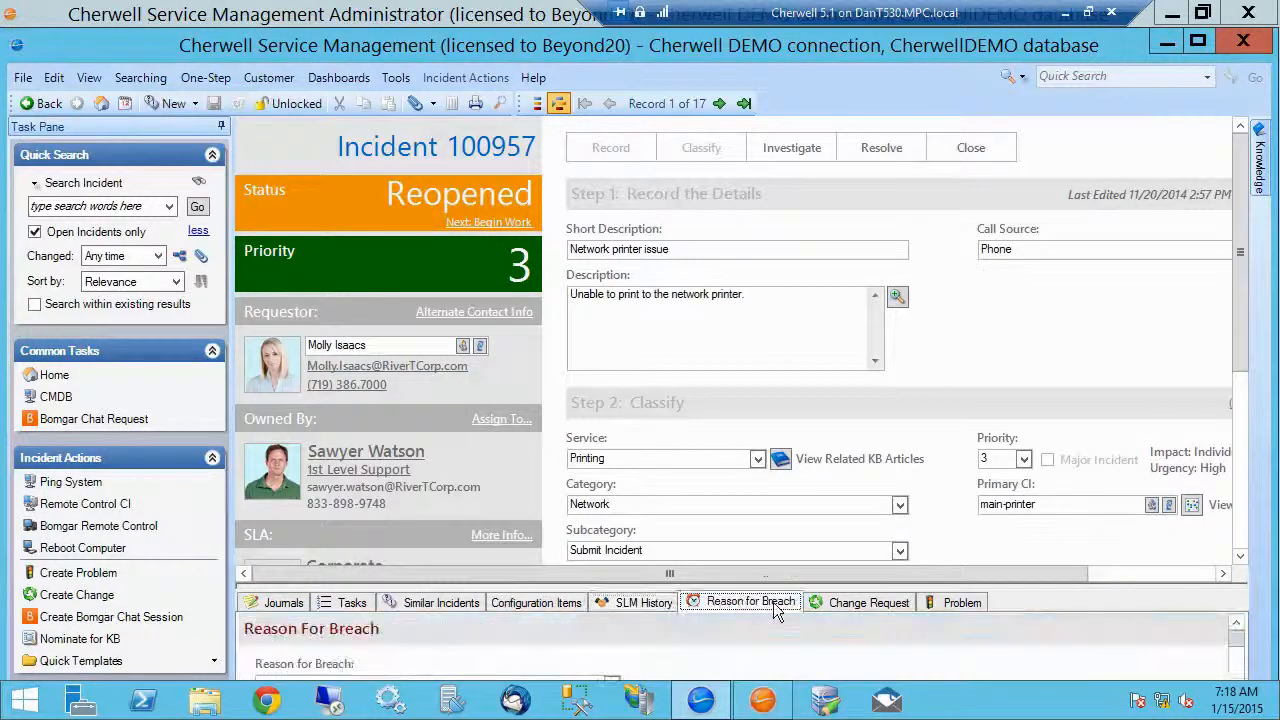
left_click(835, 605)
left_click(945, 604)
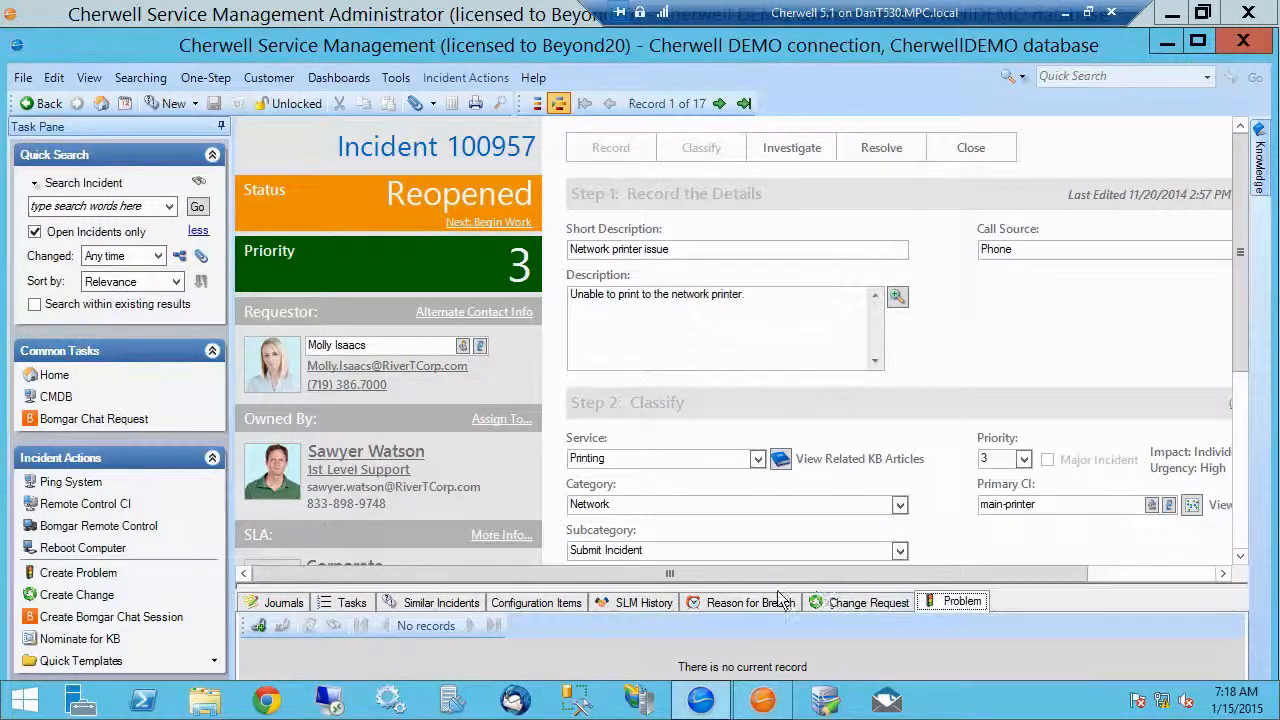
left_click(290, 604)
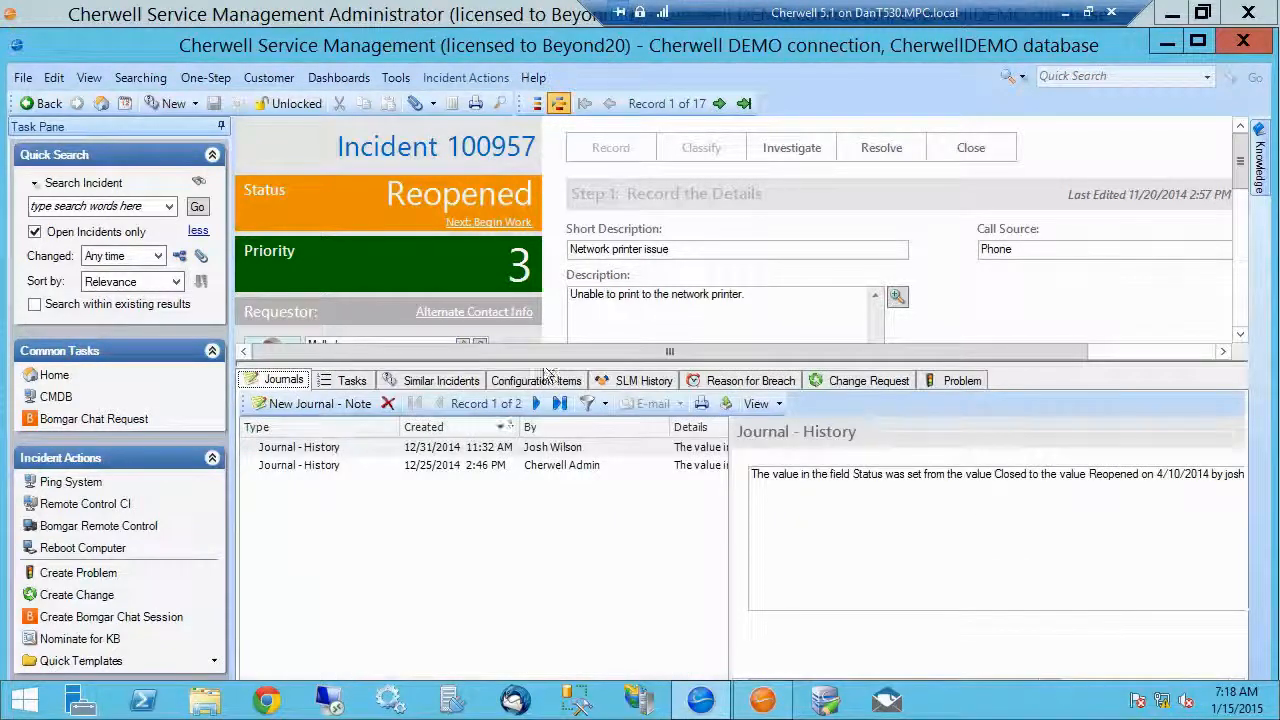
Step: Switch to Cherwell Service Management Administrator, create a new blueprint and open the Incident object's form arrangement for editing
left_click(764, 702)
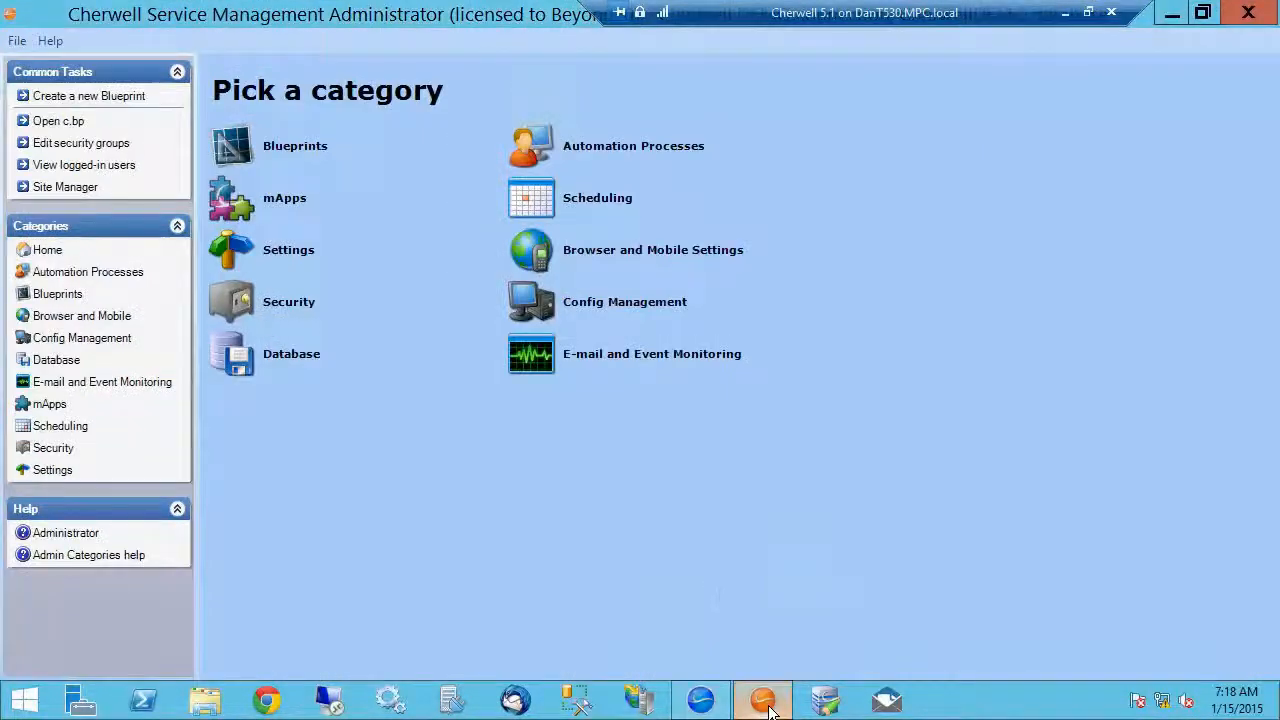
left_click(93, 98)
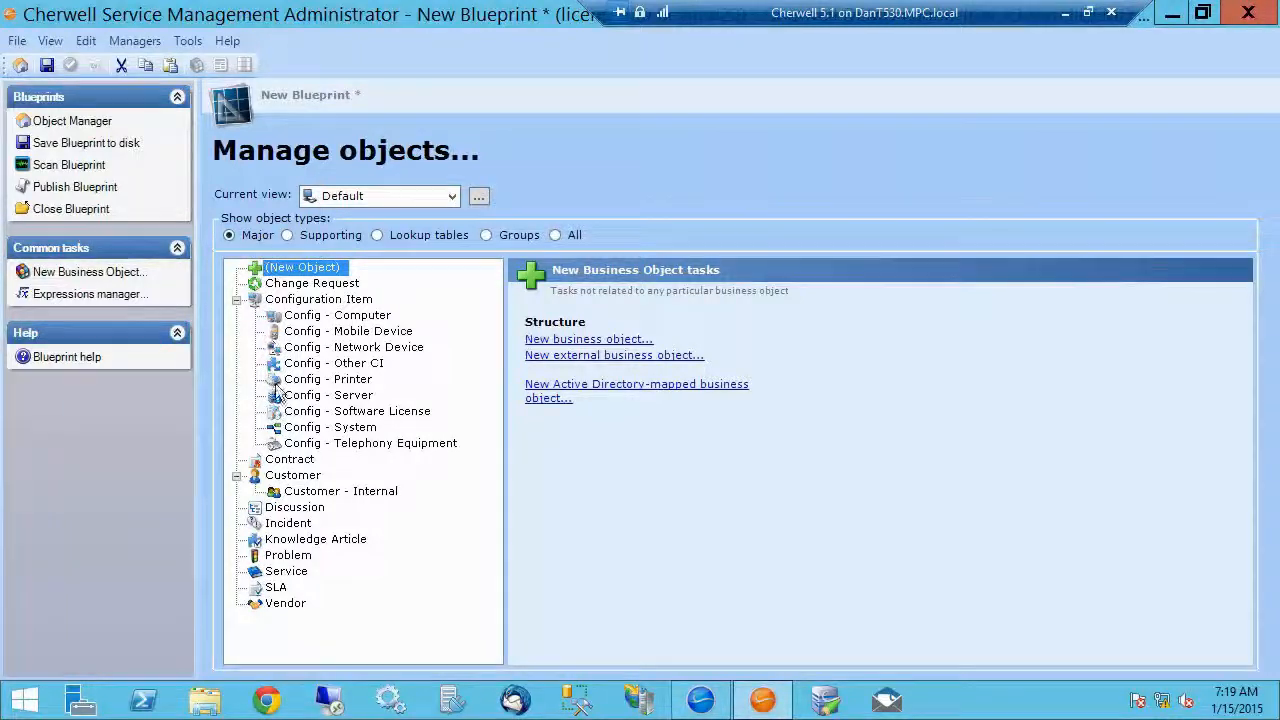
left_click(277, 526)
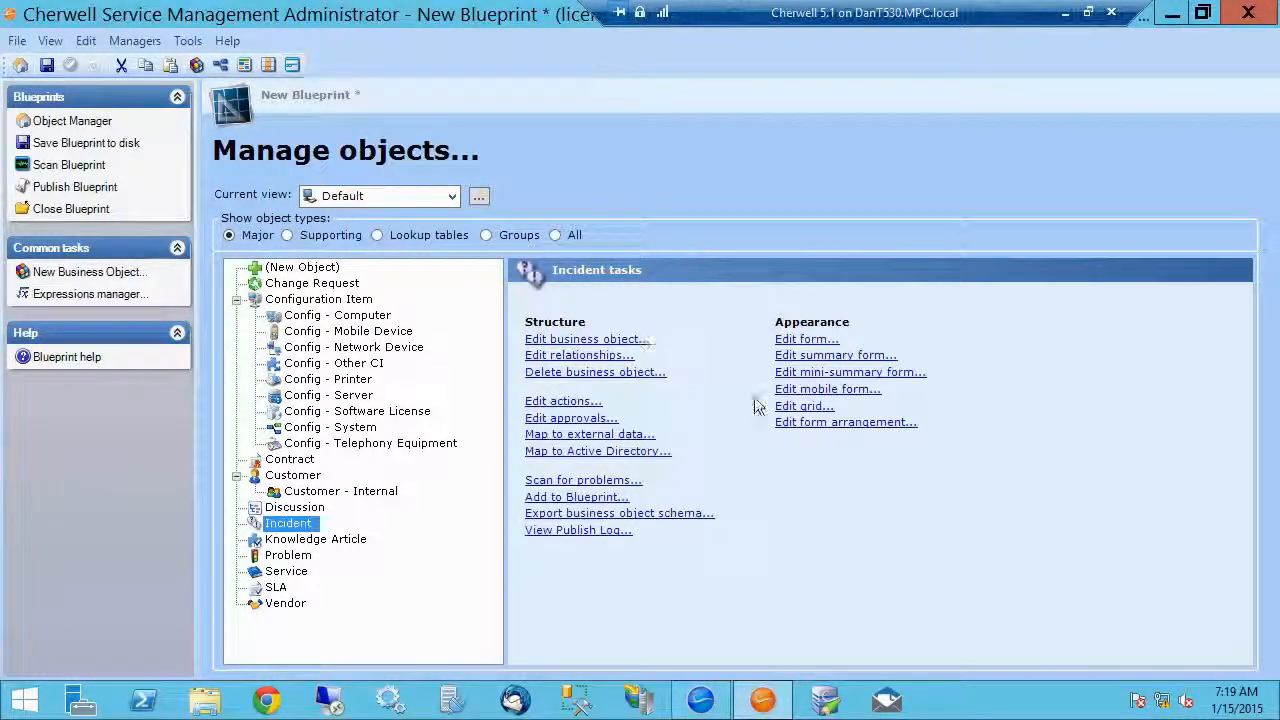
left_click(800, 422)
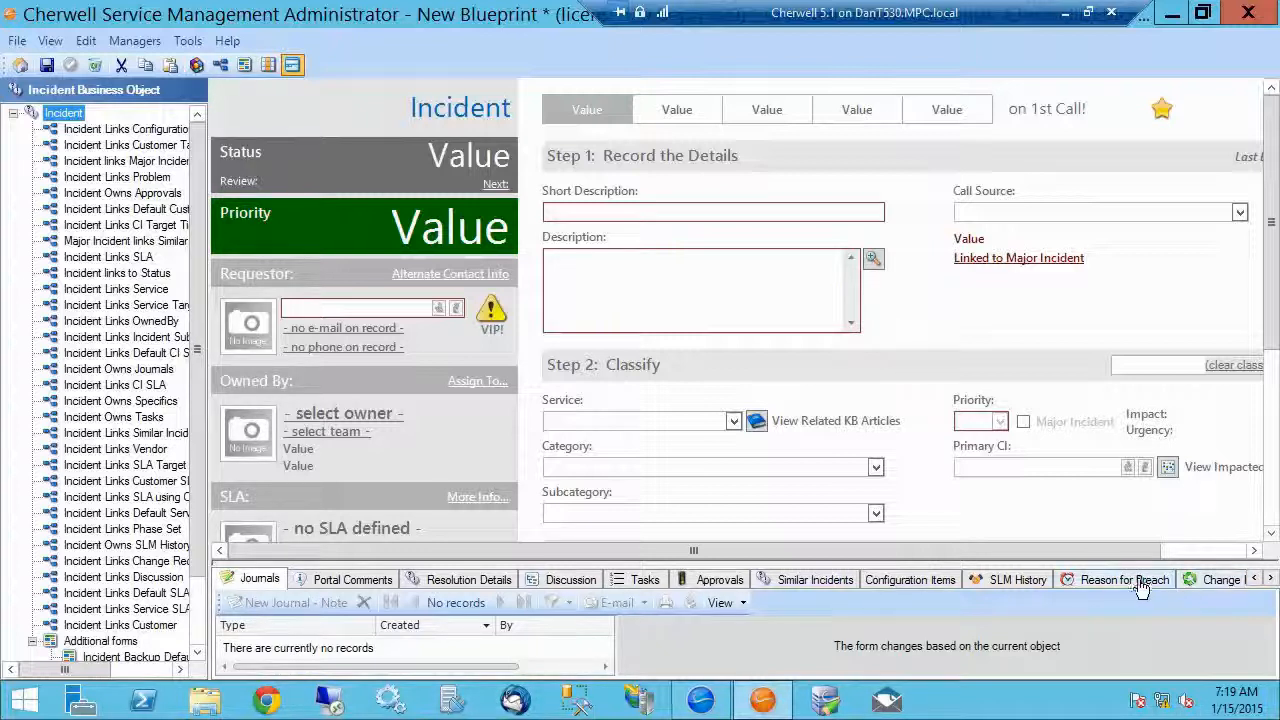
Step: Examine the Approvals, Resolution Details, Reason for Breach and Journals tabs in the Incident form arrangement
left_click(688, 587)
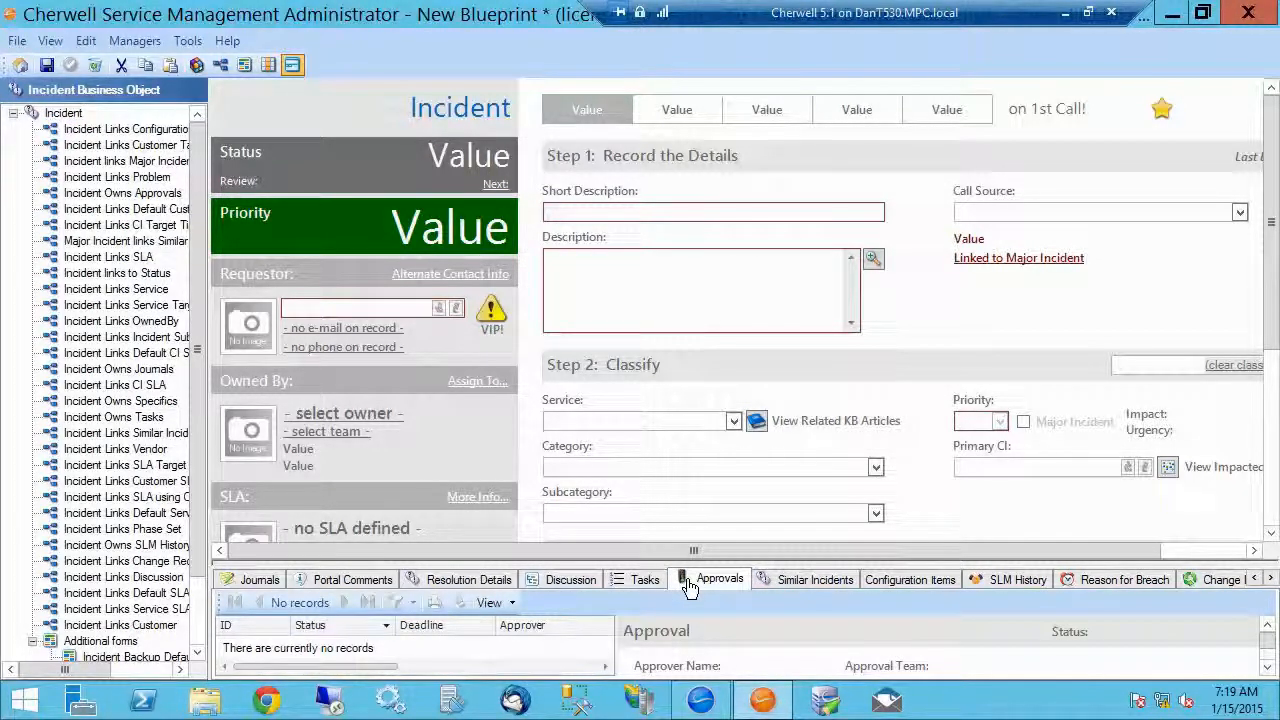
left_click(447, 585)
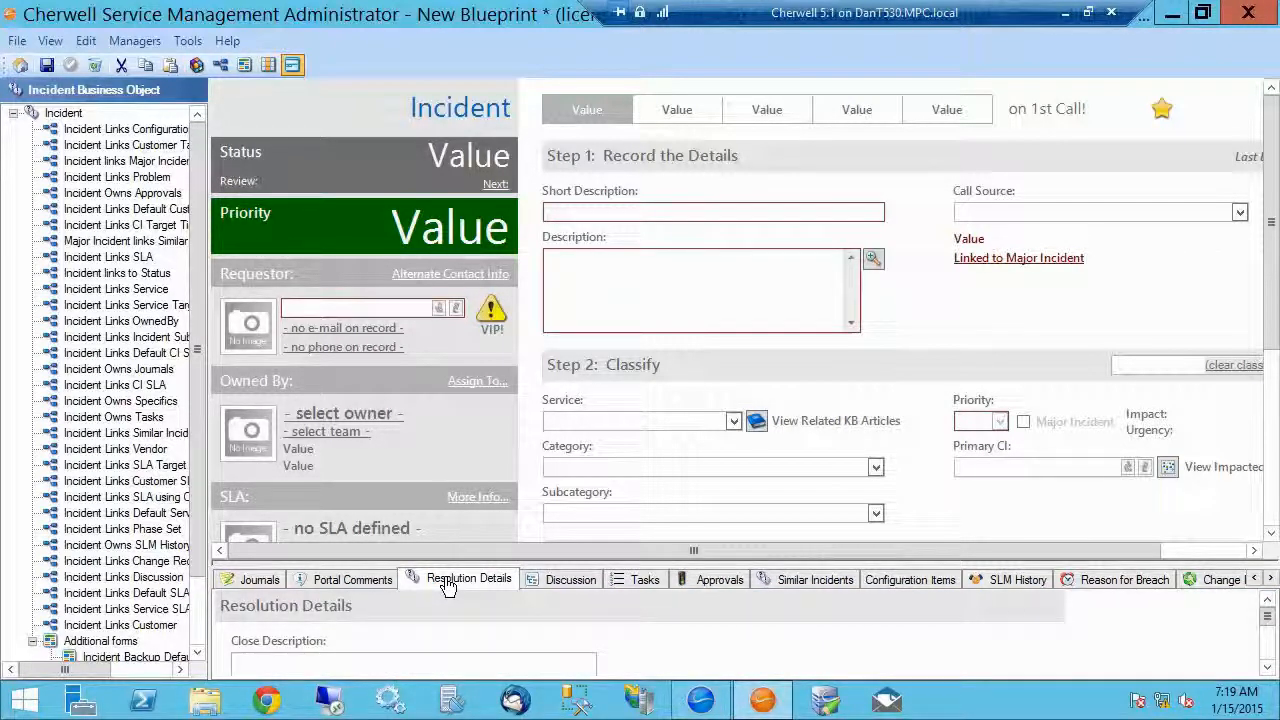
left_click(1118, 584)
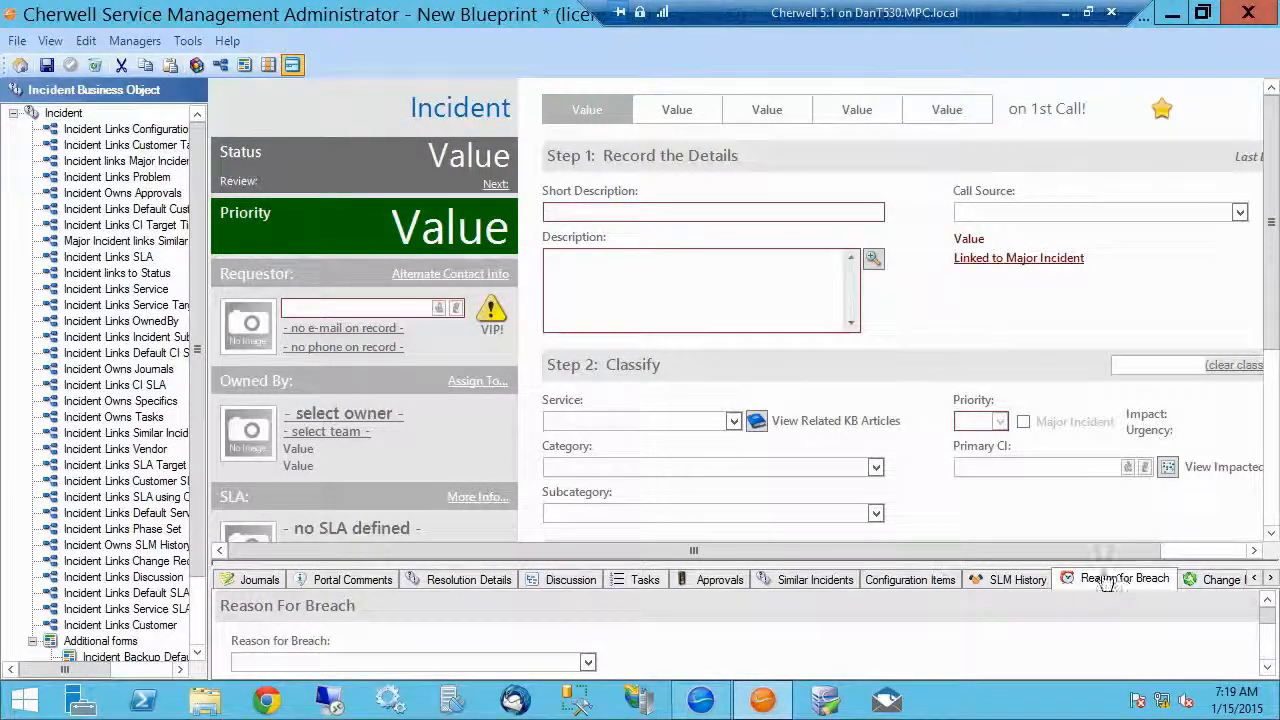
left_click(258, 580)
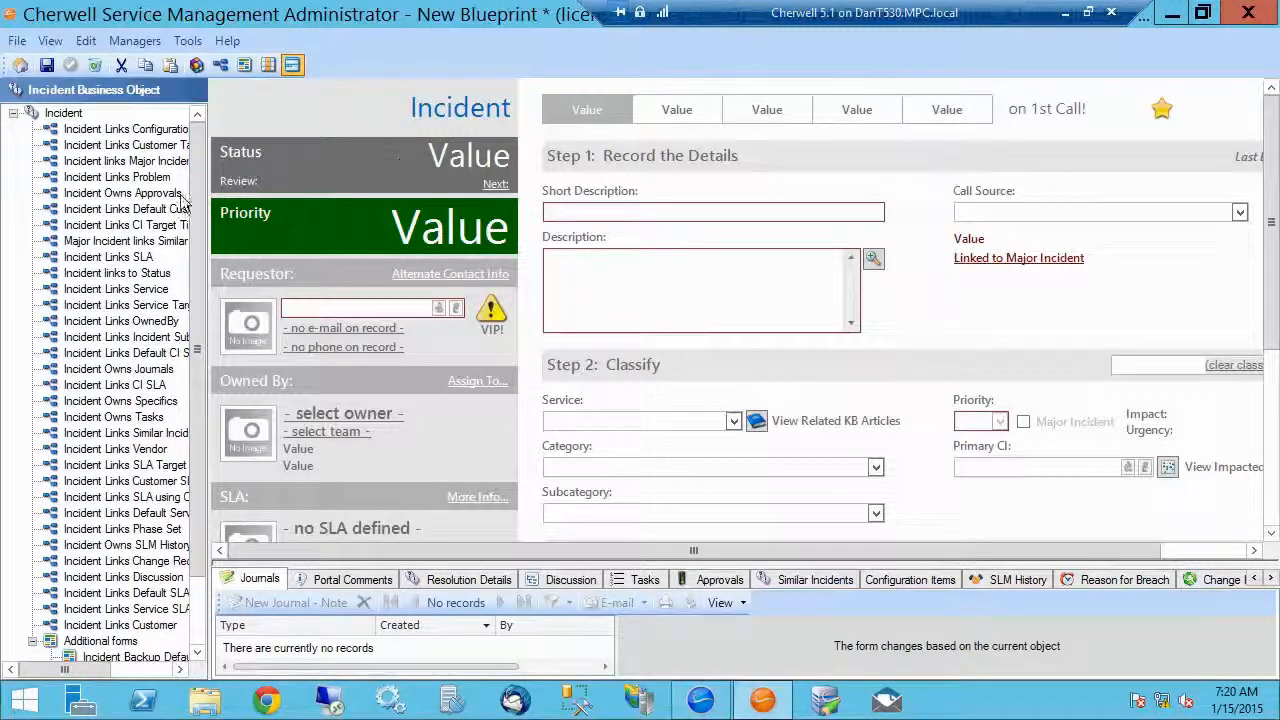
Step: Add the Reason for Breach additional form as a new tab in front of Journals in the form arrangement
scroll(200, 162, "down", 2)
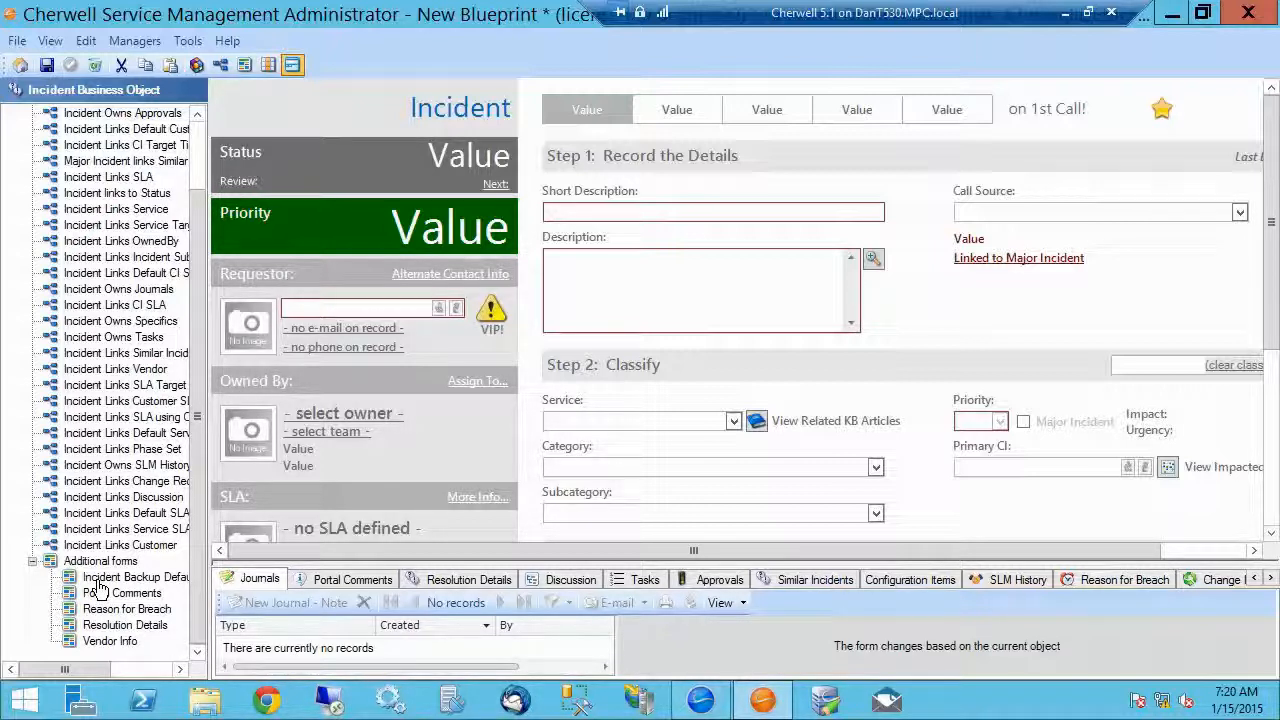
left_click_drag(98, 590, 100, 515)
left_click_drag(72, 611, 262, 589)
left_click(262, 588)
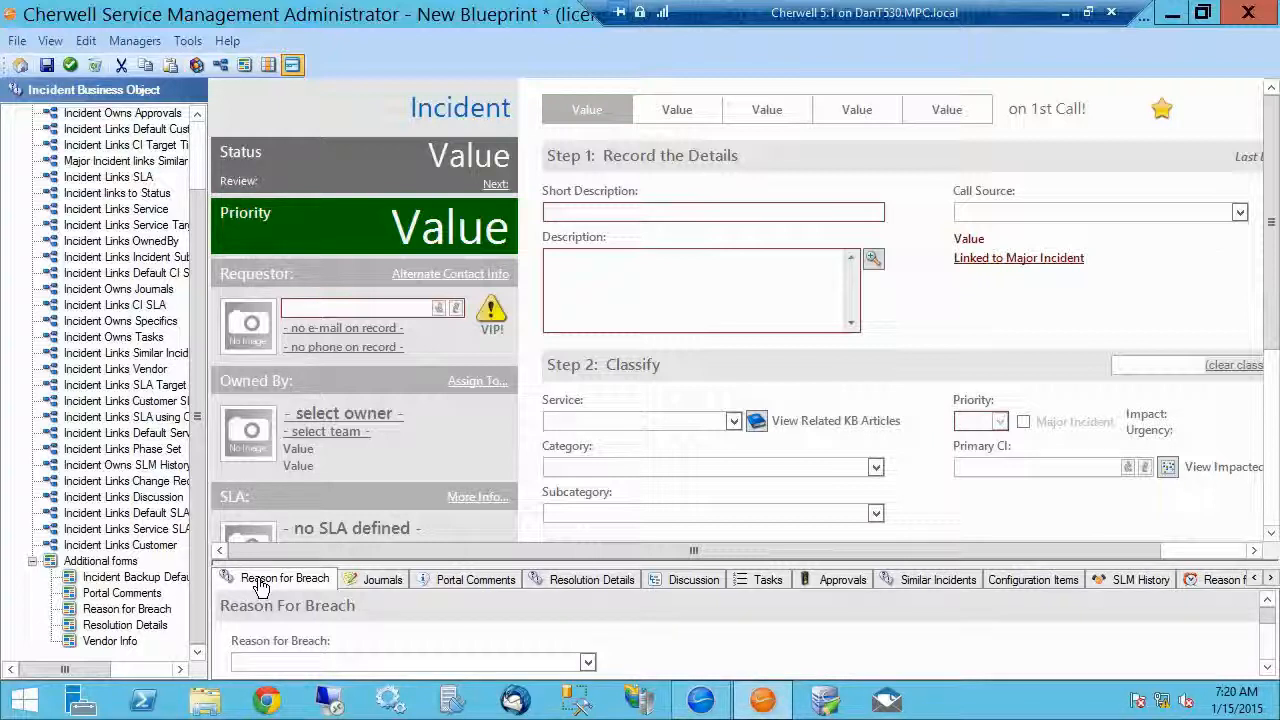
Step: Open the properties of the new Reason for Breach tab and set its name text to My Reason for Breach
right_click(260, 587)
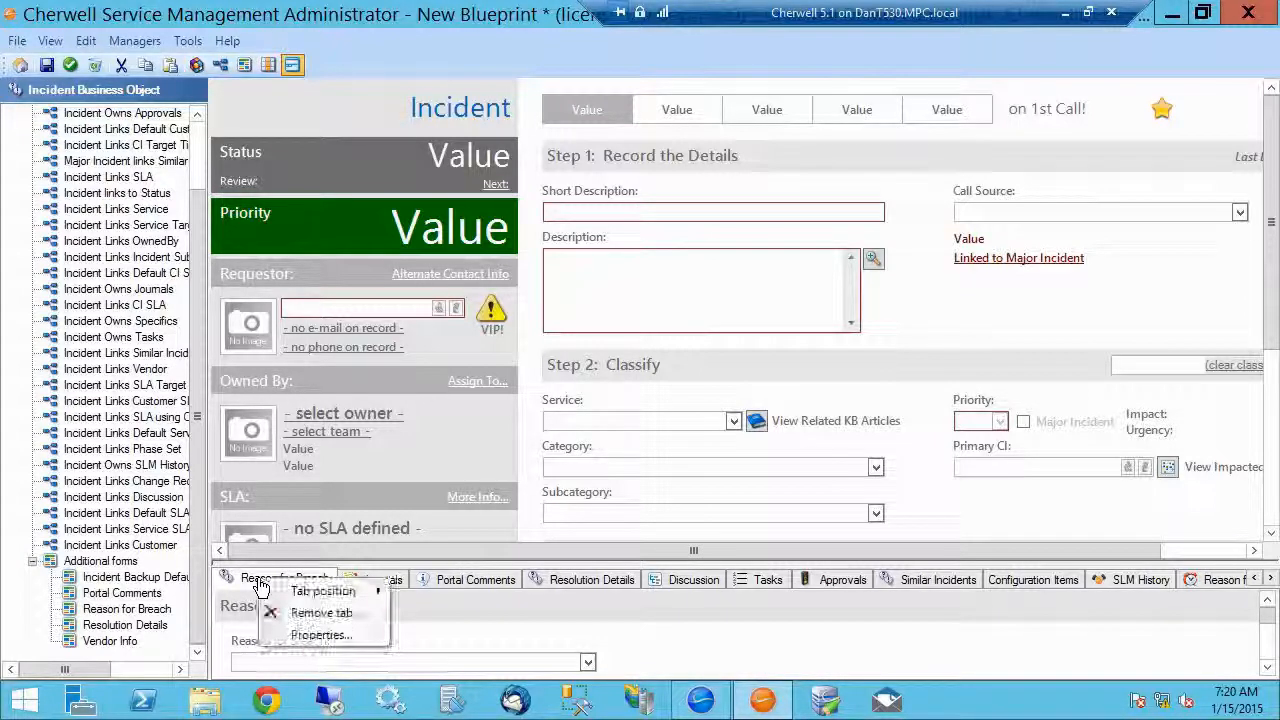
left_click(315, 635)
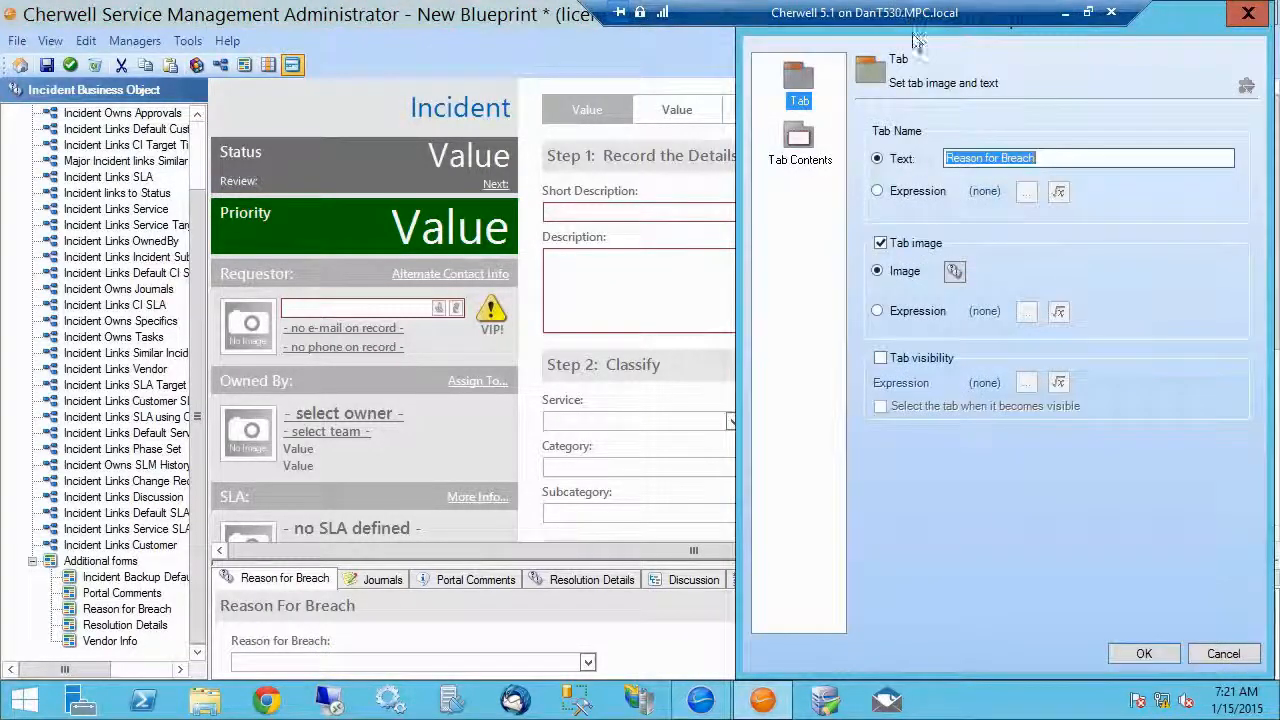
left_click_drag(1108, 45, 554, 85)
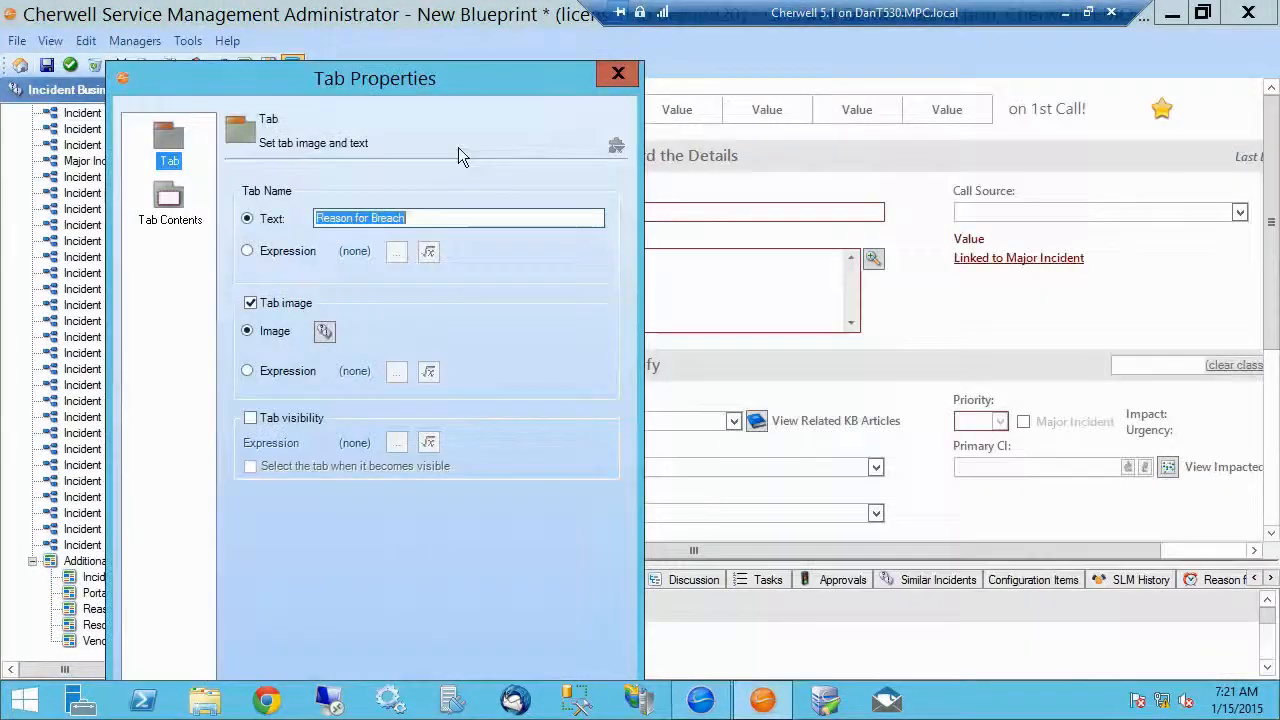
left_click(419, 218)
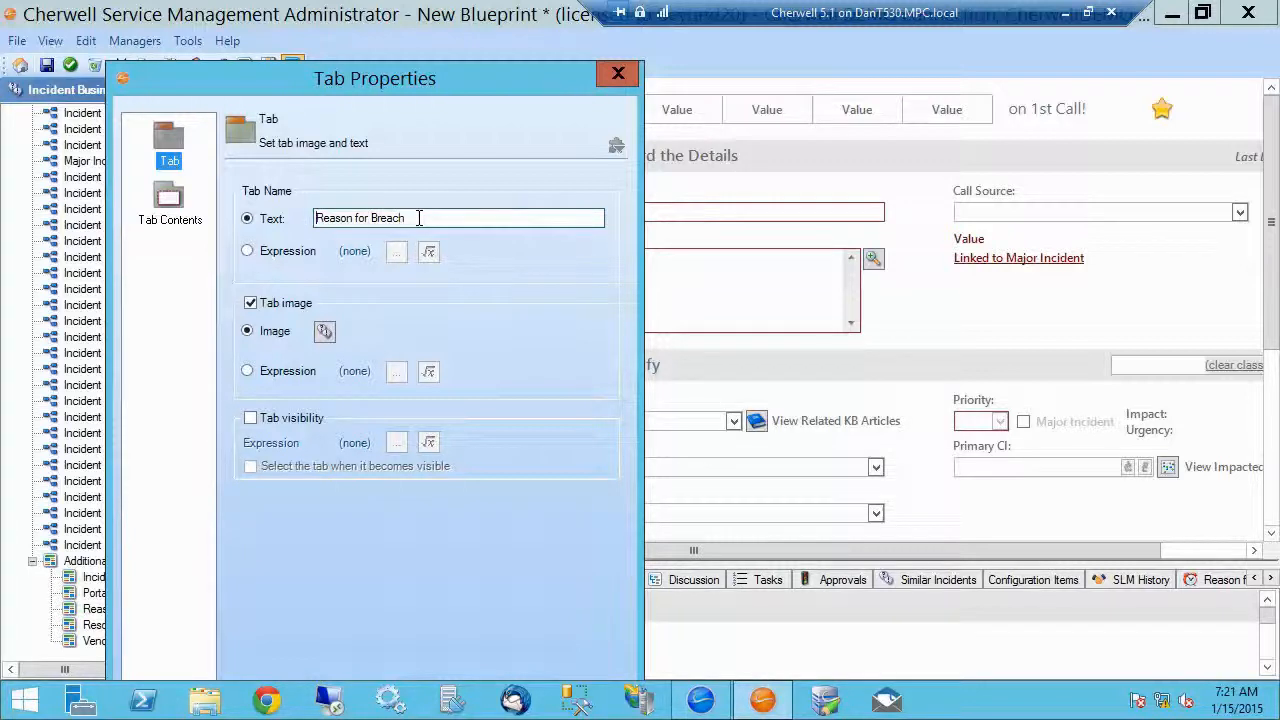
type("My")
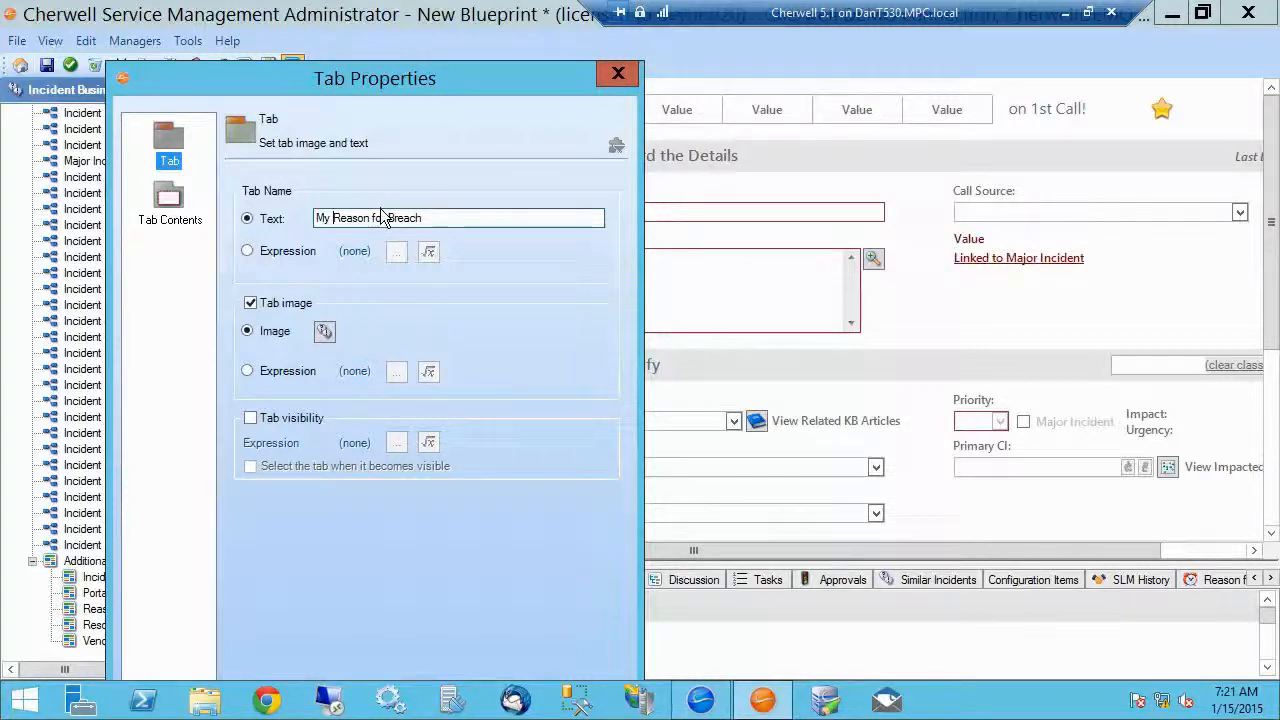
Step: Look through the built-in Common images available for the tab's icon without choosing one
left_click_drag(268, 97, 343, 103)
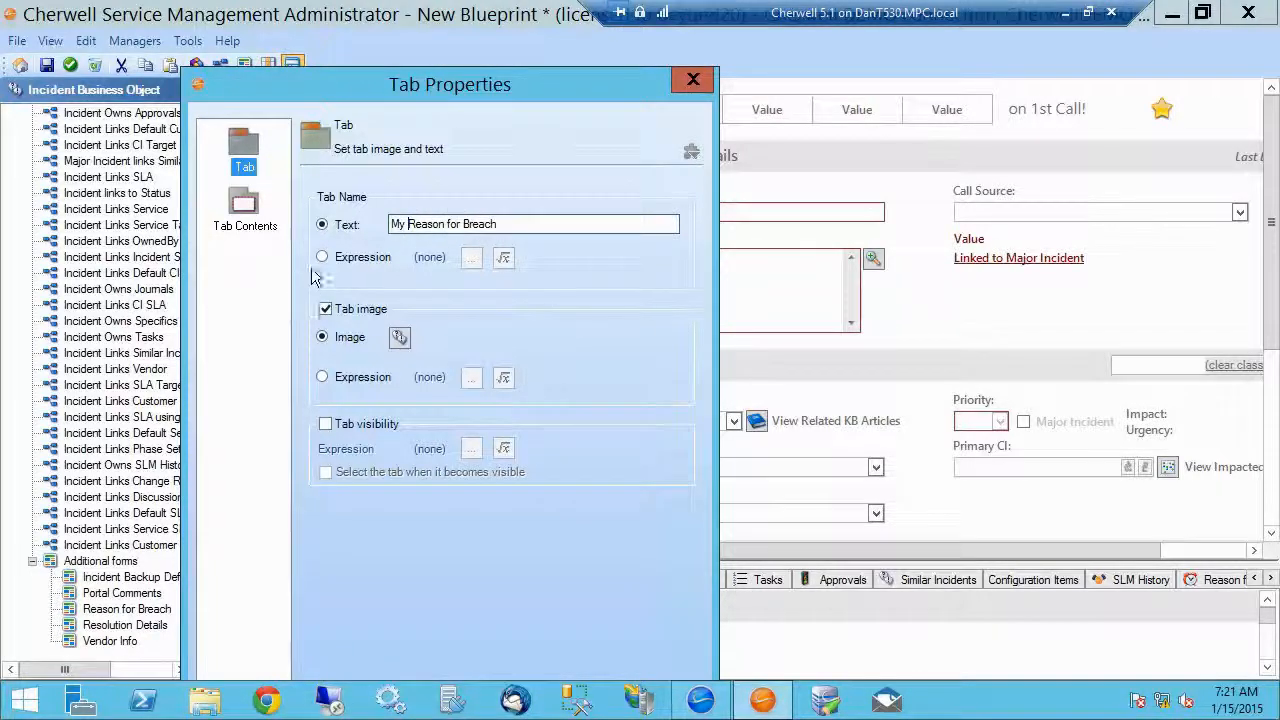
left_click_drag(316, 96, 708, 75)
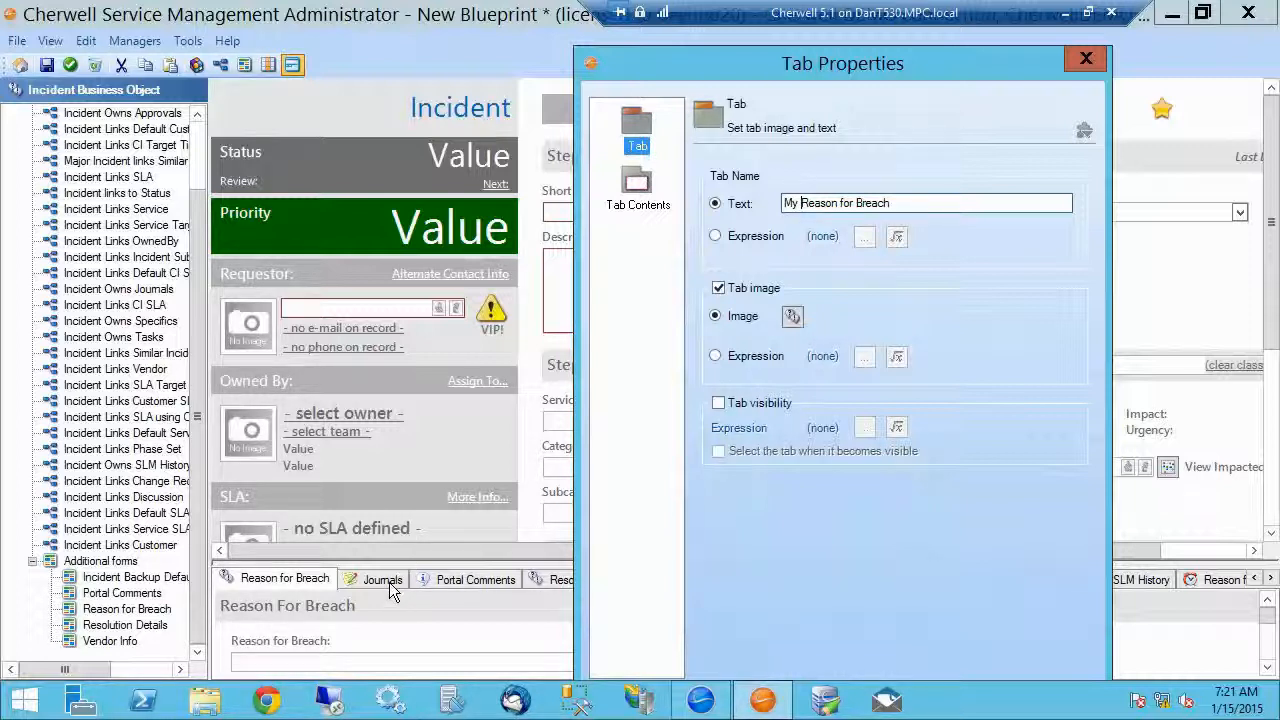
left_click(795, 318)
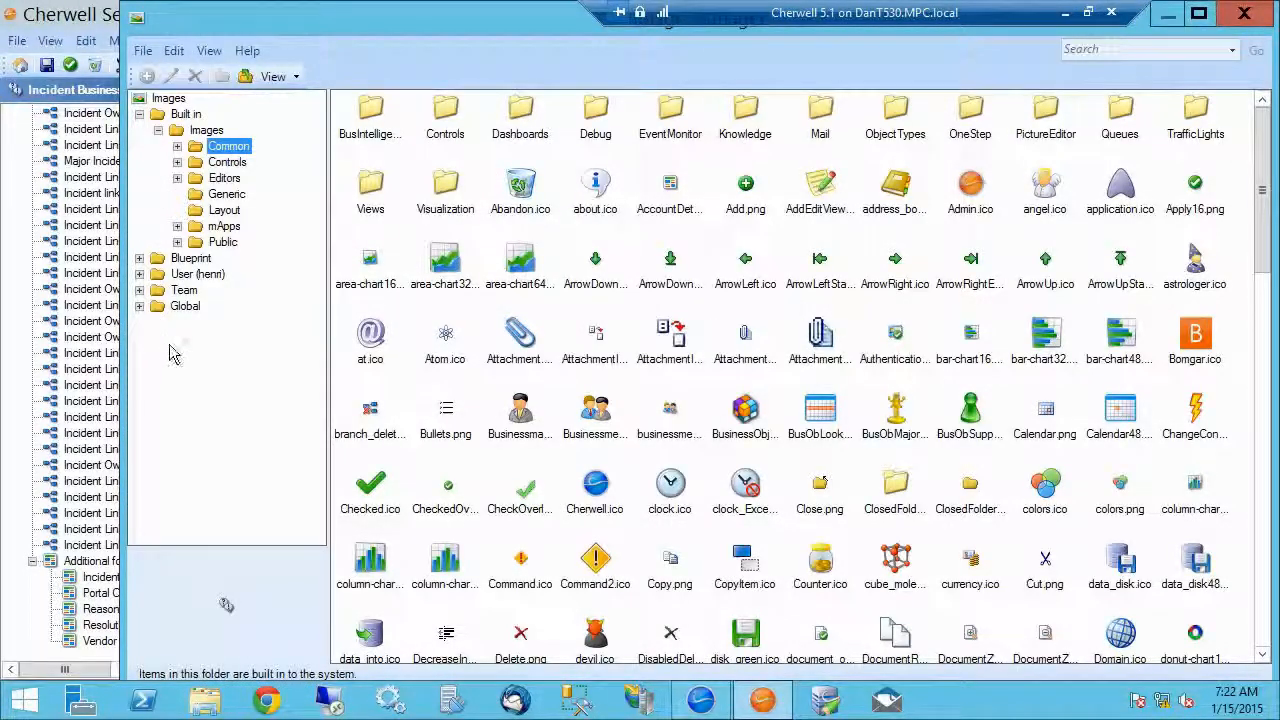
left_click(1250, 25)
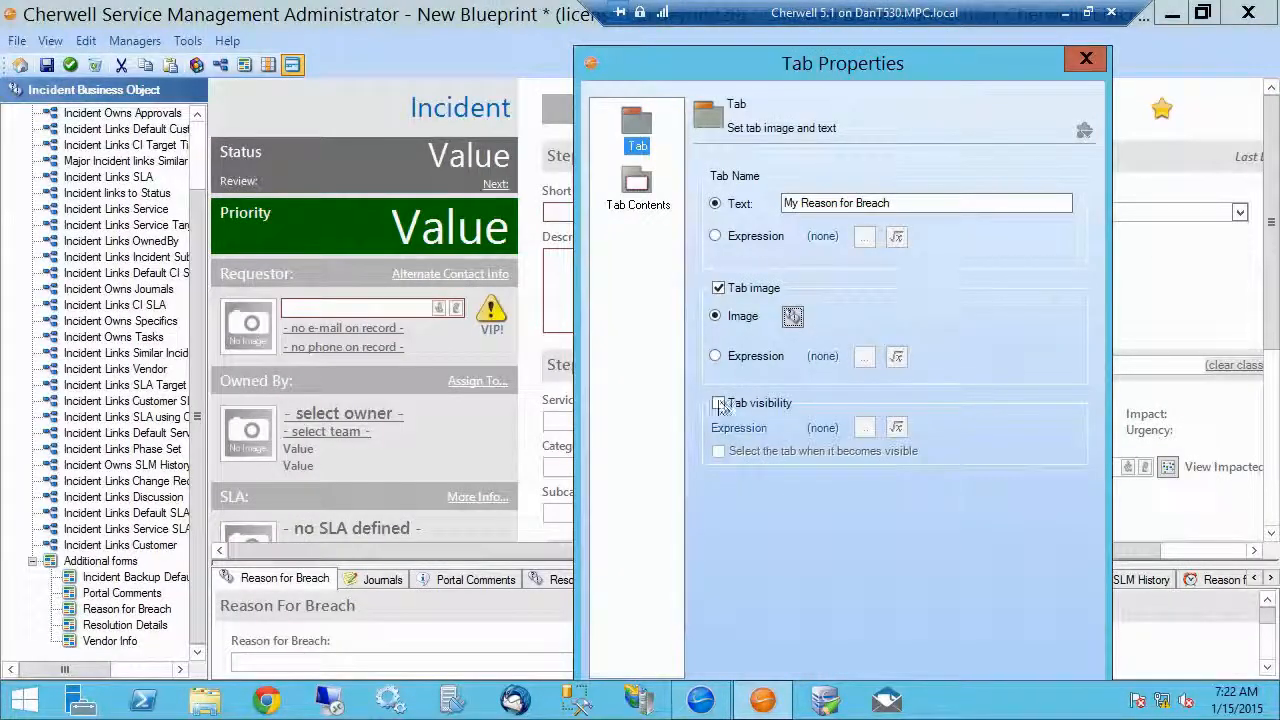
Step: Try a custom tab visibility expression where Incident.Call Source equals E-mail, and switch tab visibility back off
left_click(719, 404)
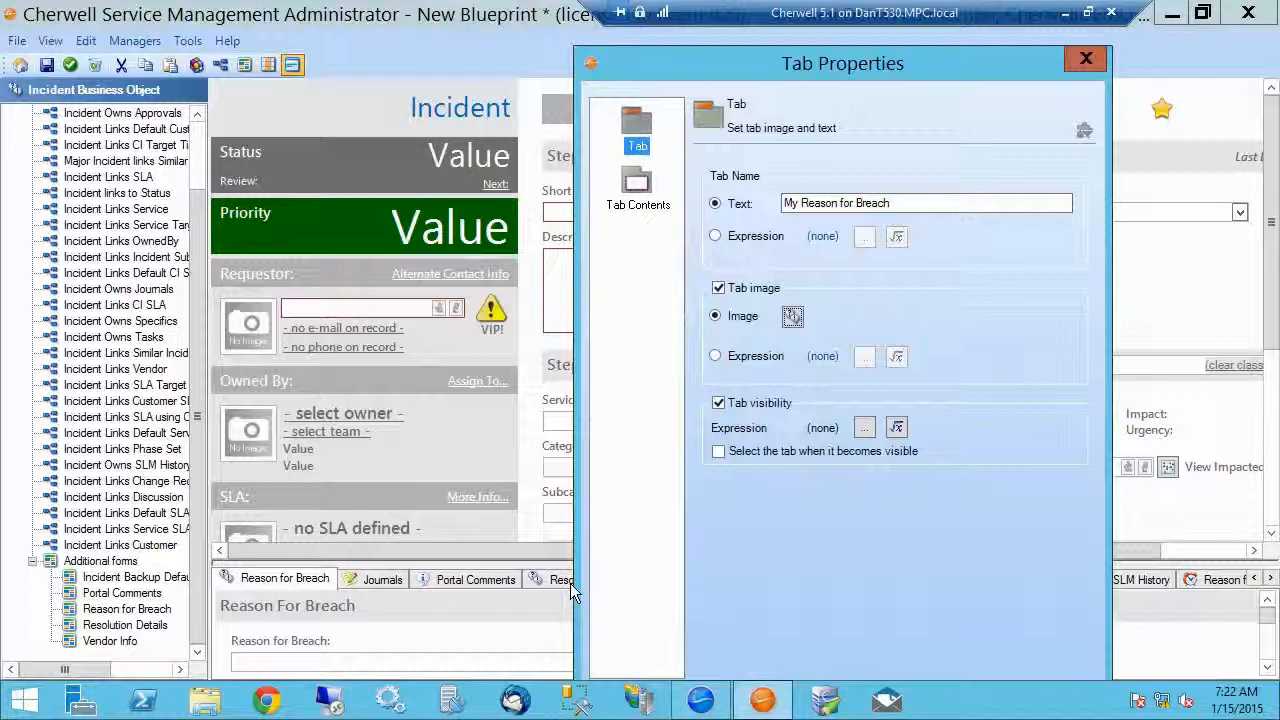
left_click(896, 427)
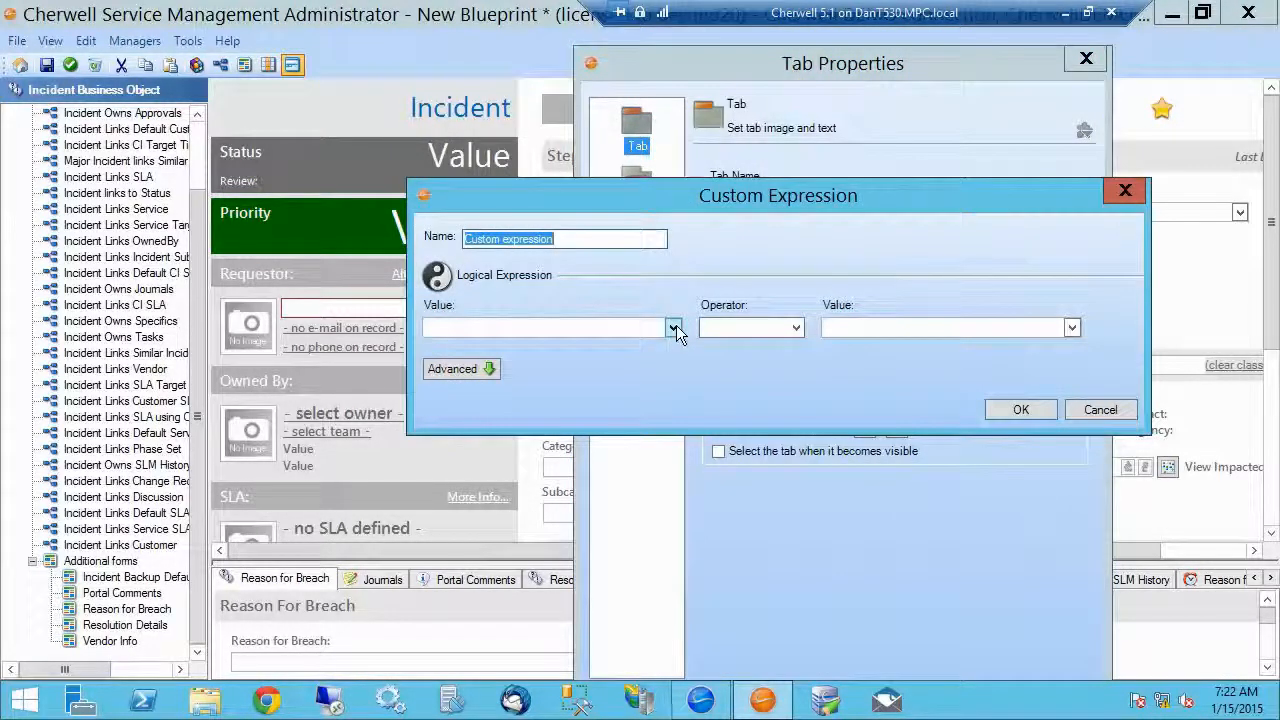
left_click(674, 328)
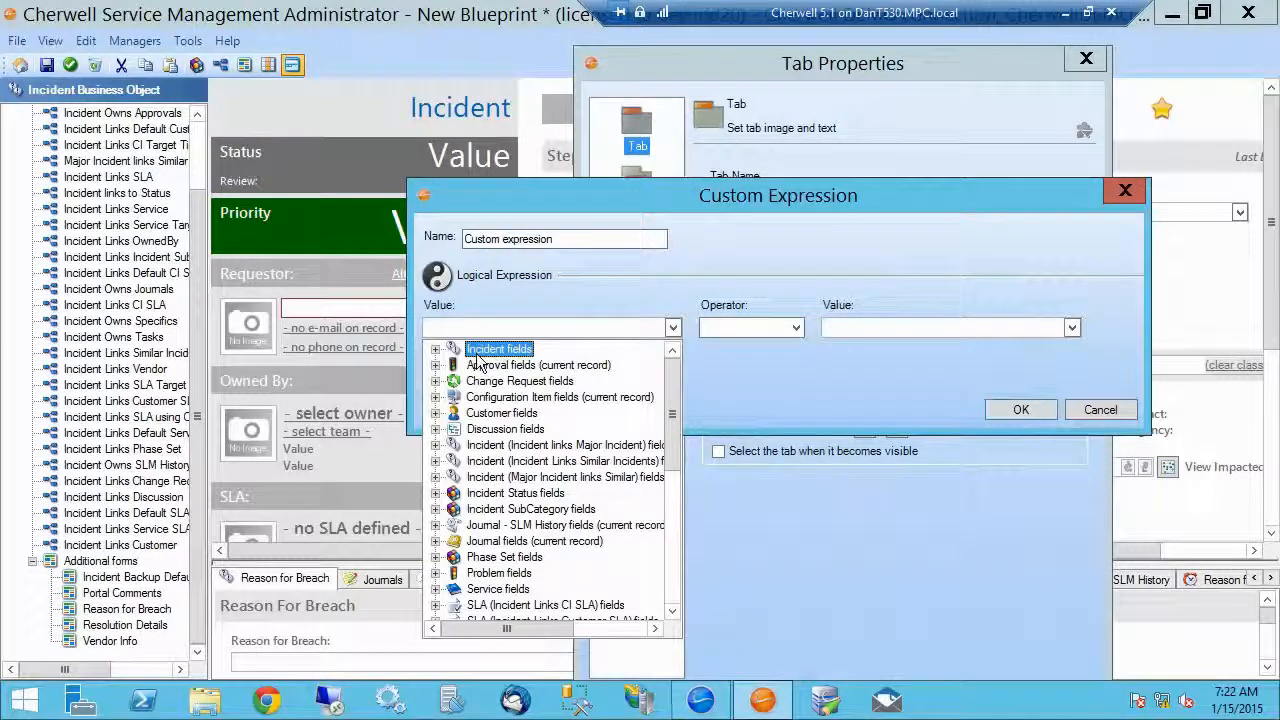
left_click(435, 349)
left_click(492, 366)
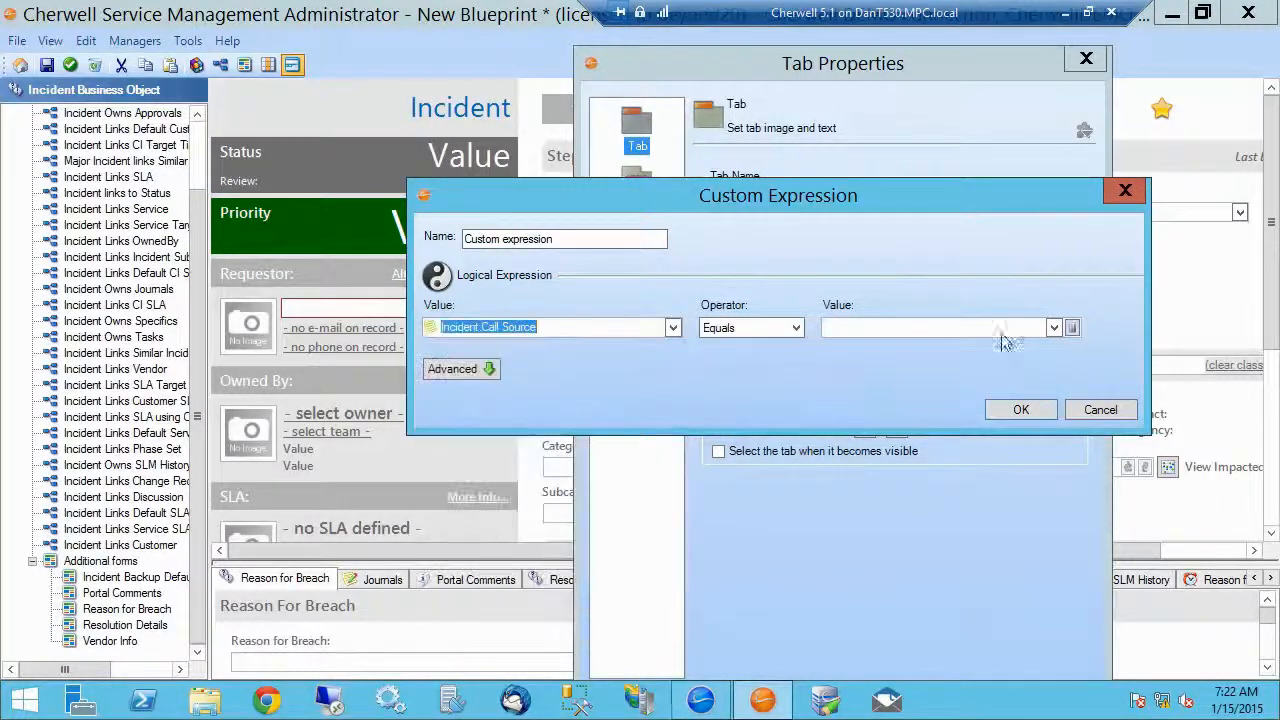
left_click(1064, 329)
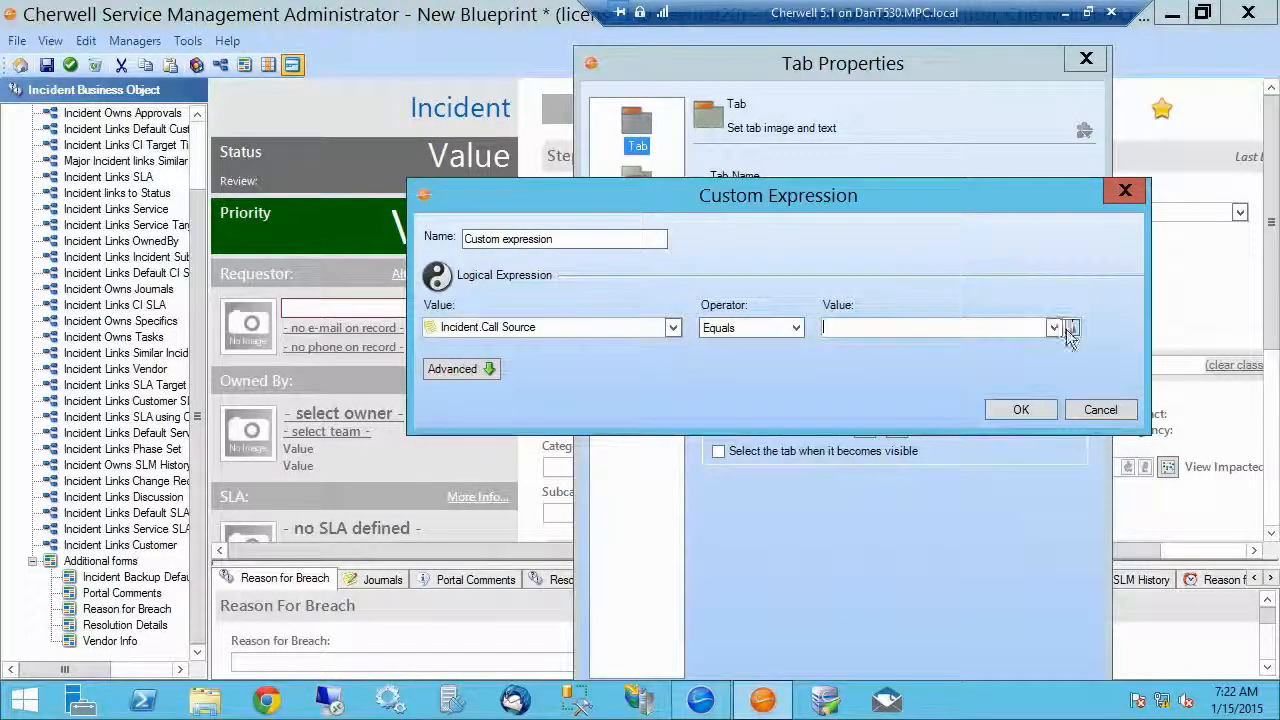
left_click(1068, 329)
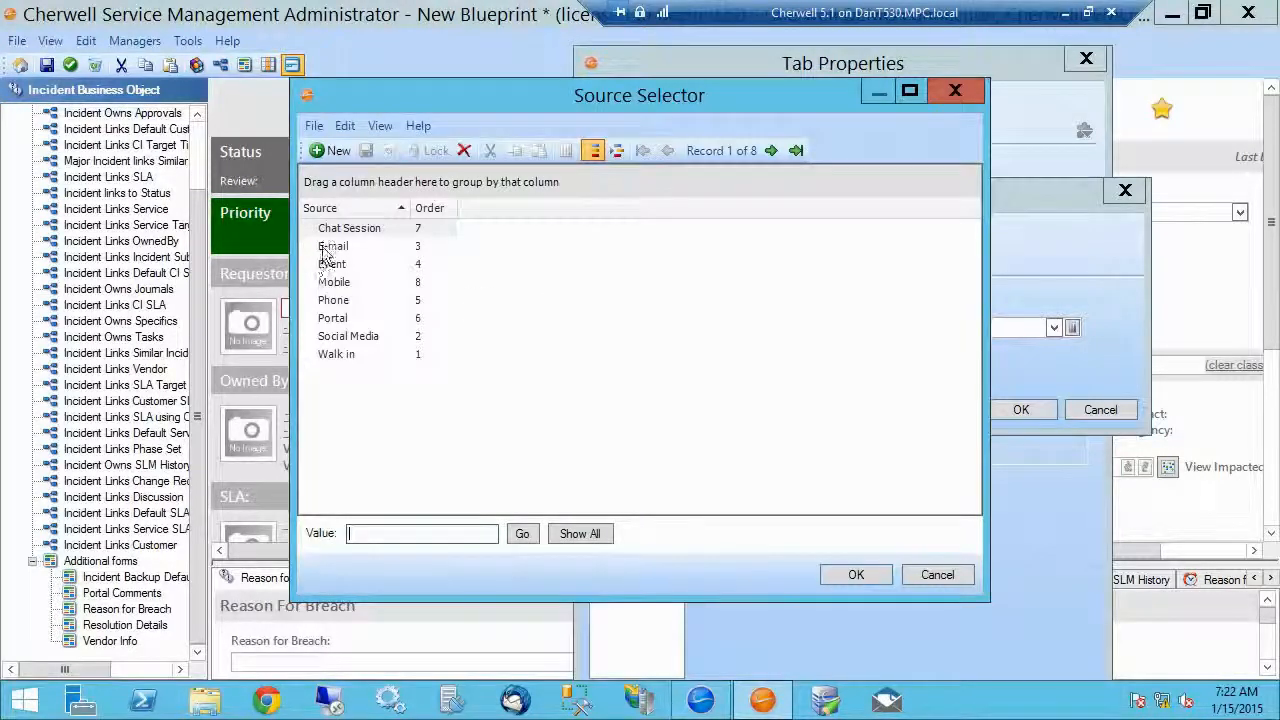
double_click(333, 246)
left_click(1022, 410)
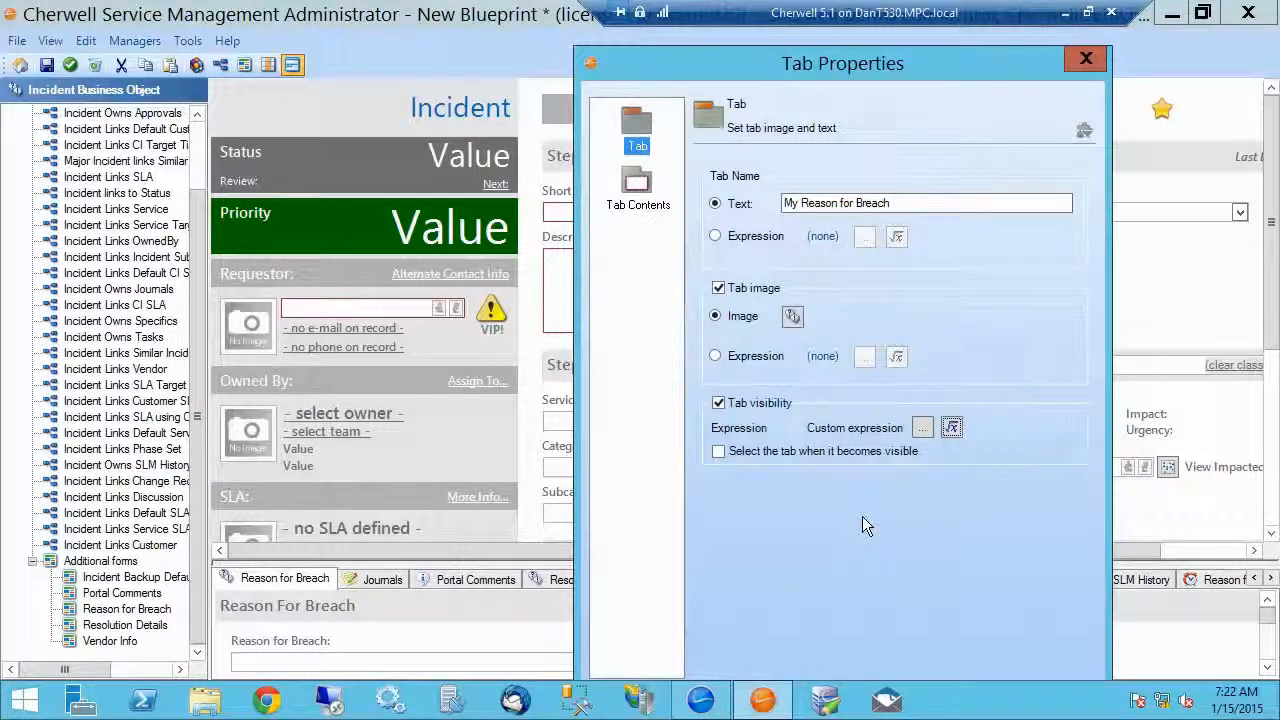
left_click(718, 402)
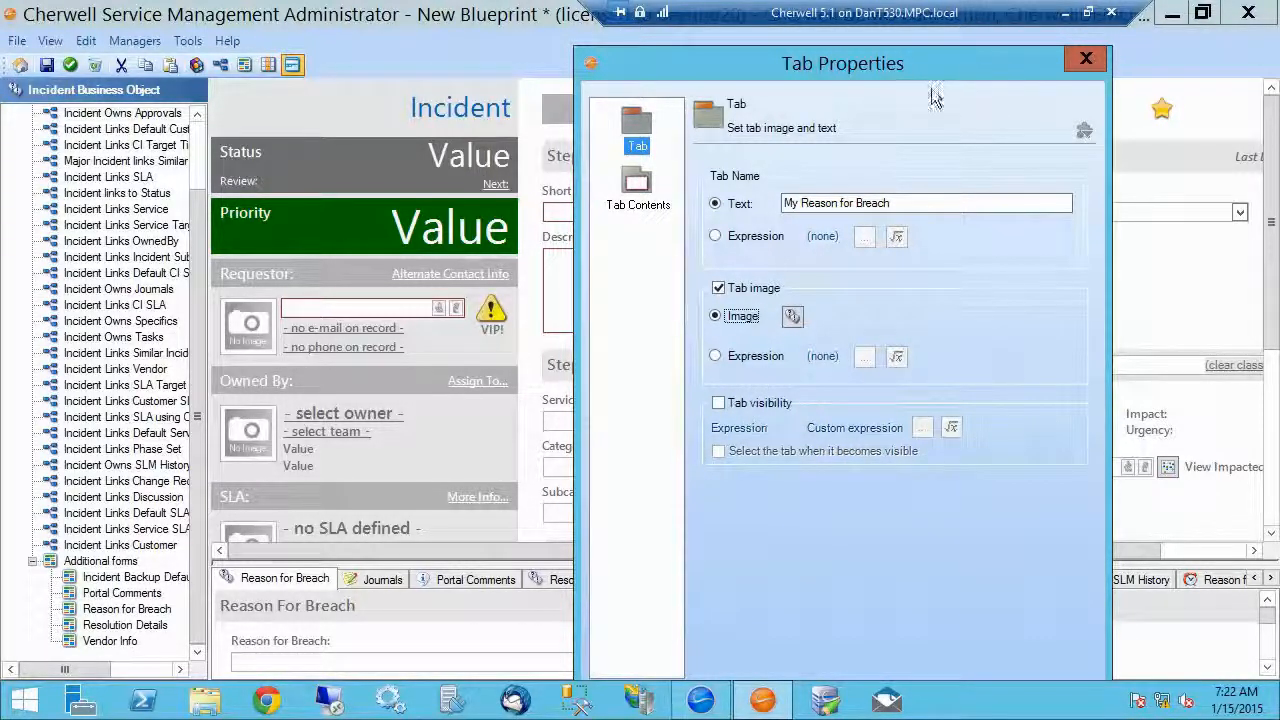
Step: Review the tab contents settings, try the Show toolbar option on and off, and close the tab properties without applying them
left_click_drag(937, 73, 901, 63)
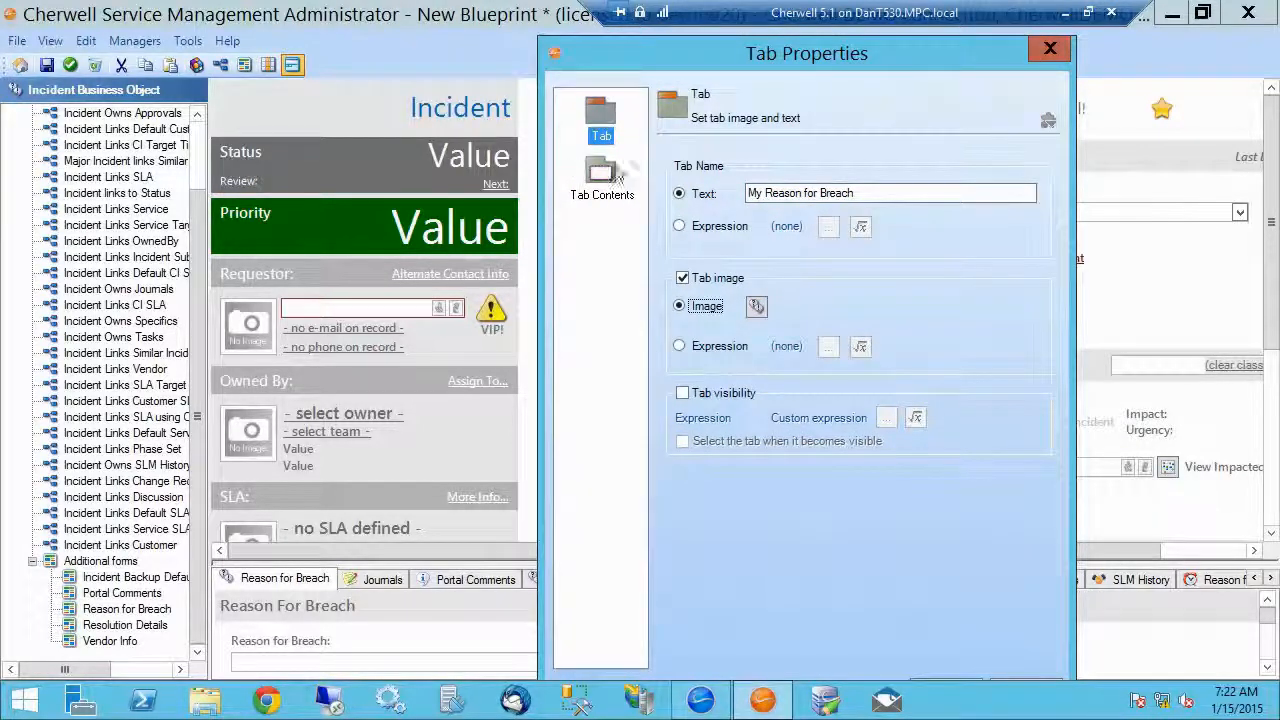
left_click(601, 182)
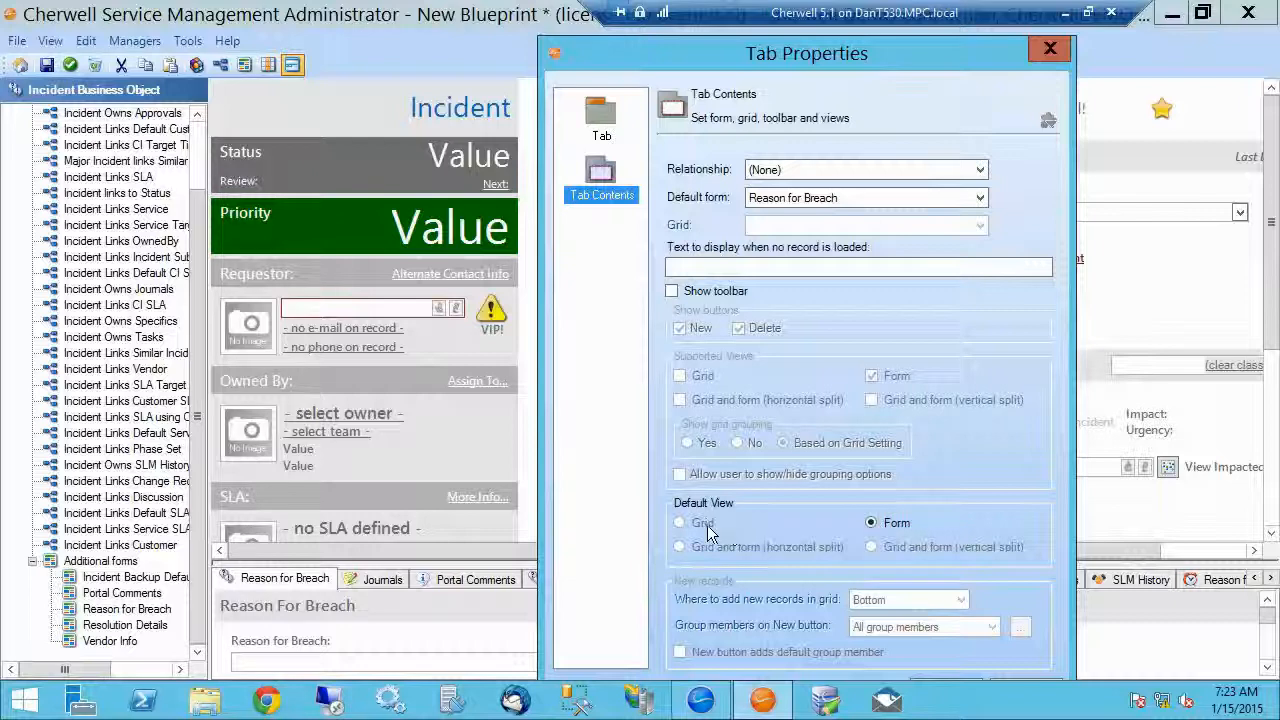
left_click(671, 292)
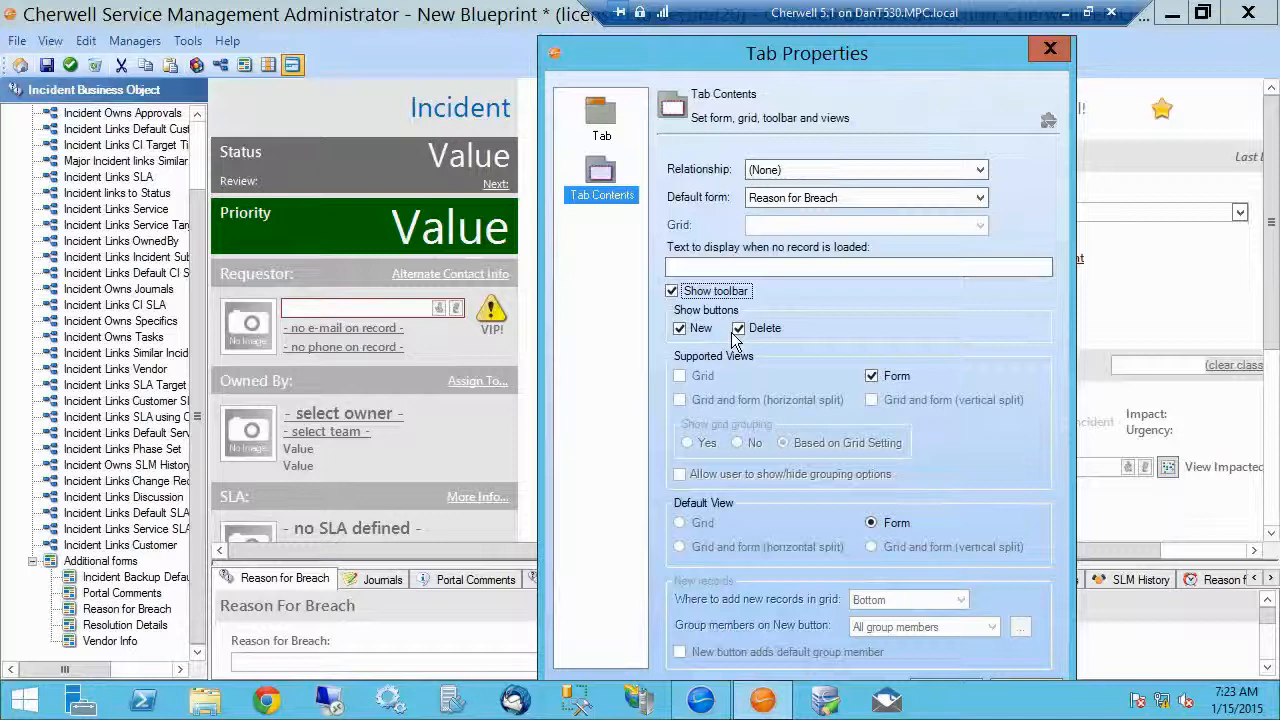
left_click(672, 292)
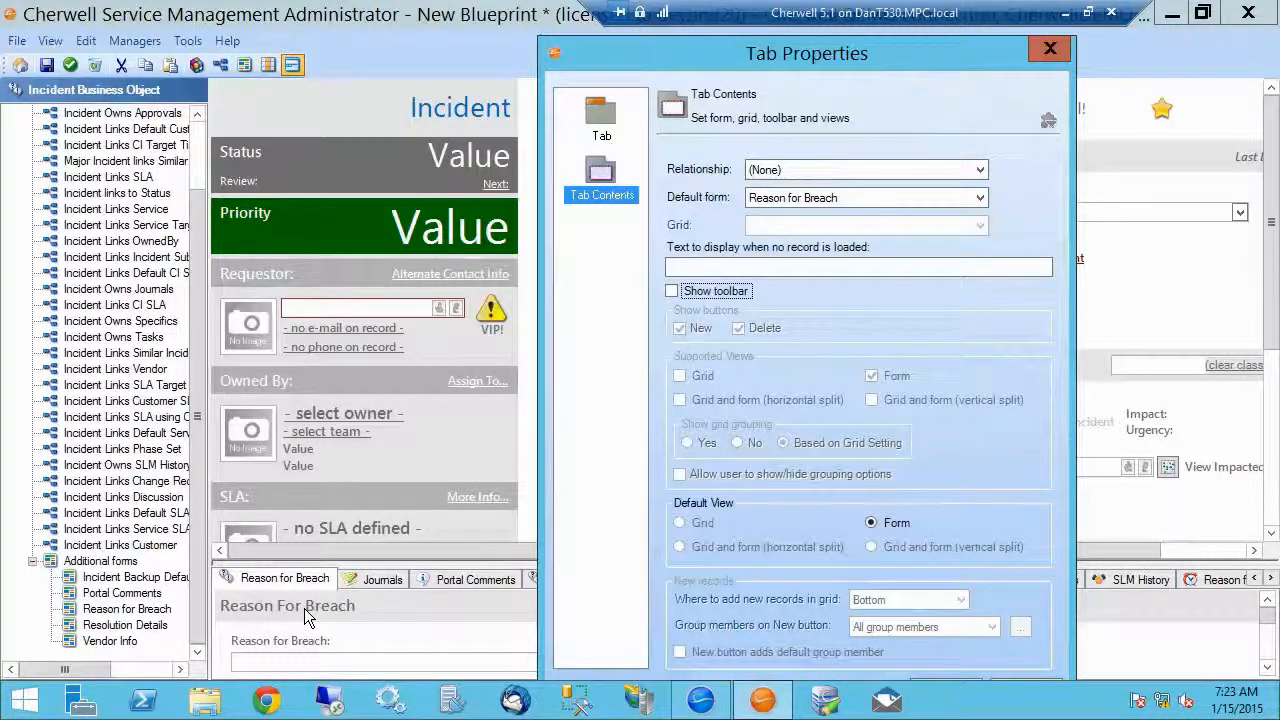
left_click(1050, 48)
Step: Save the blueprint with the form arrangement changes as Test on the Desktop
left_click(70, 64)
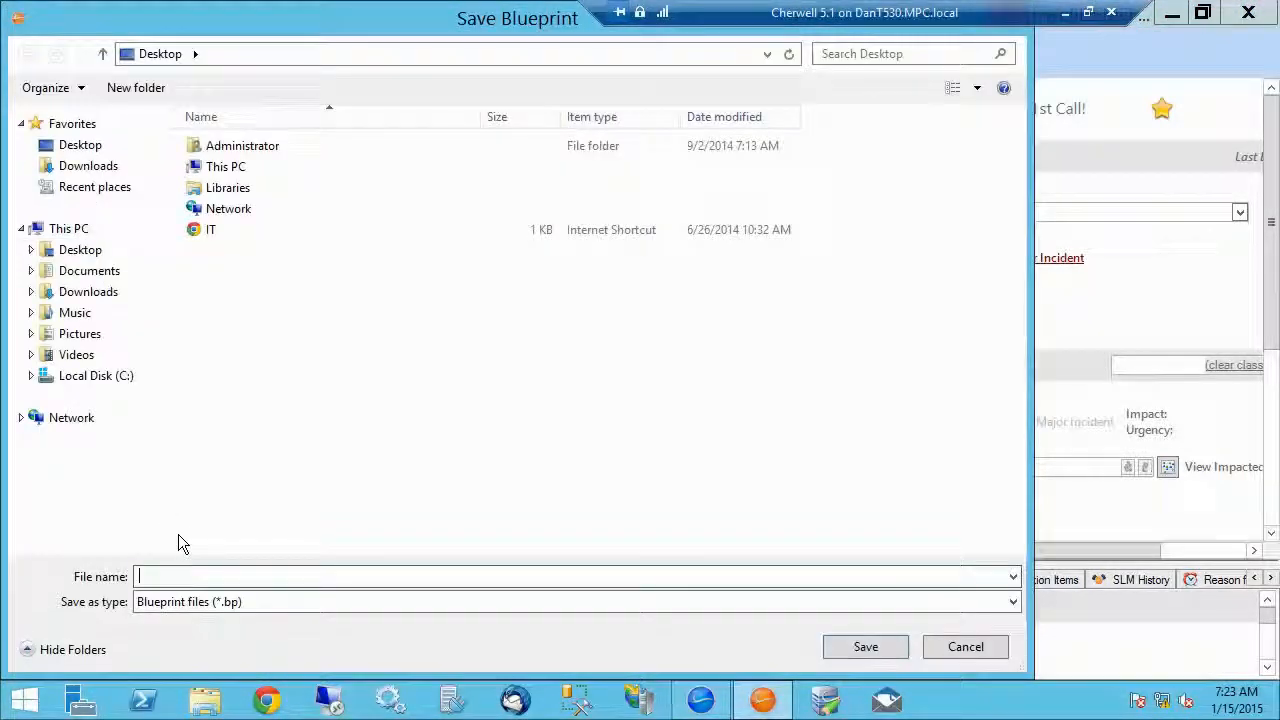
type("Test")
key("Return")
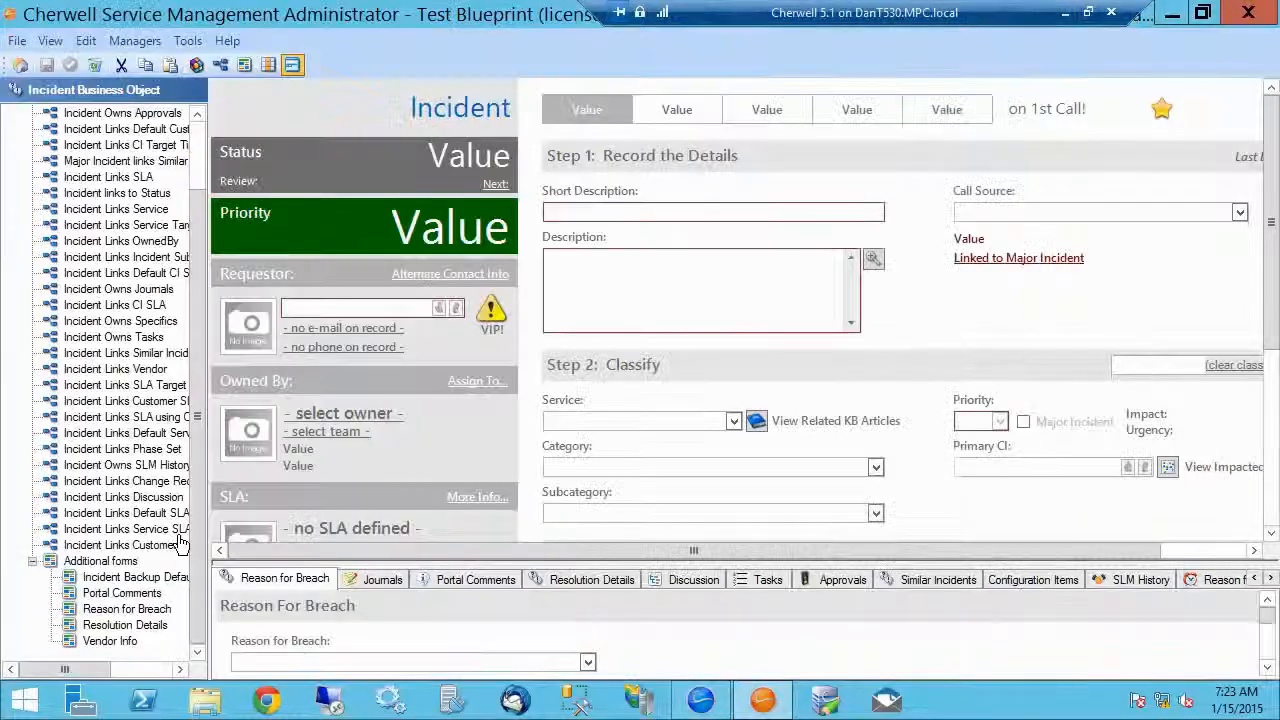